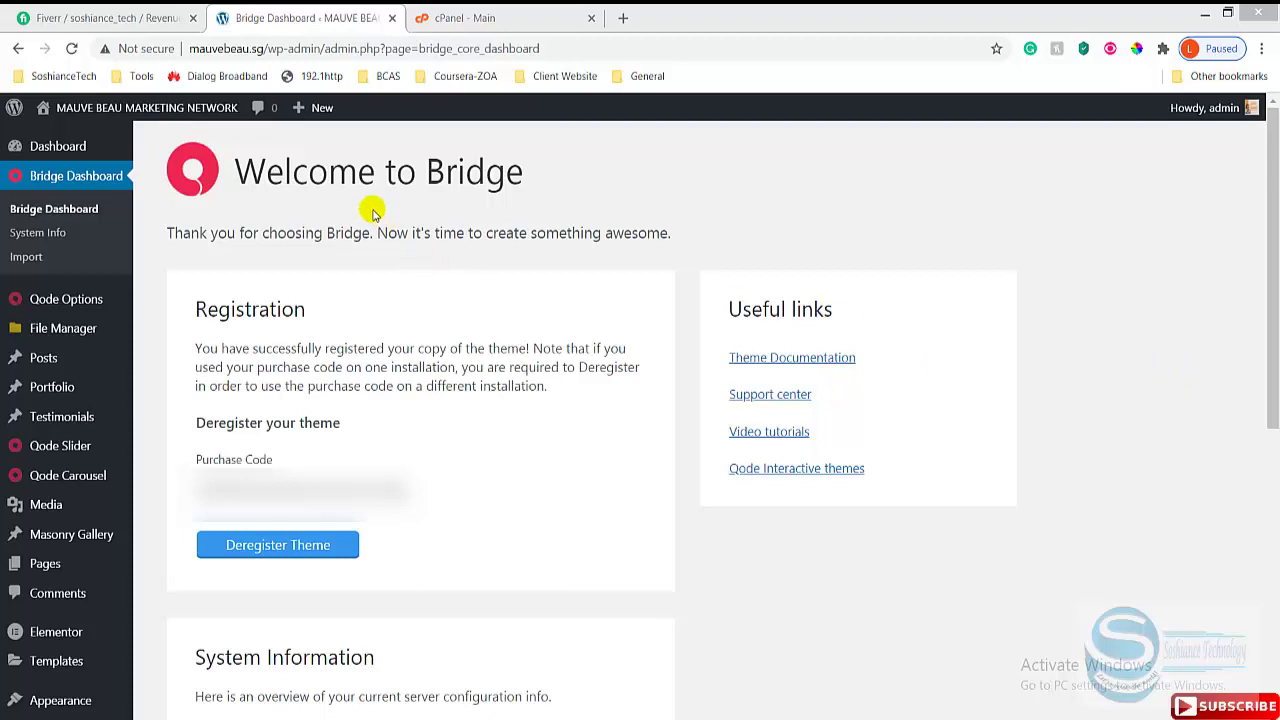
- Highlight the Bridge welcome title and the blurred purchase code on the dashboard
{"action": "left_click_drag", "start_coordinate": [427, 177], "coordinate": [533, 183]}
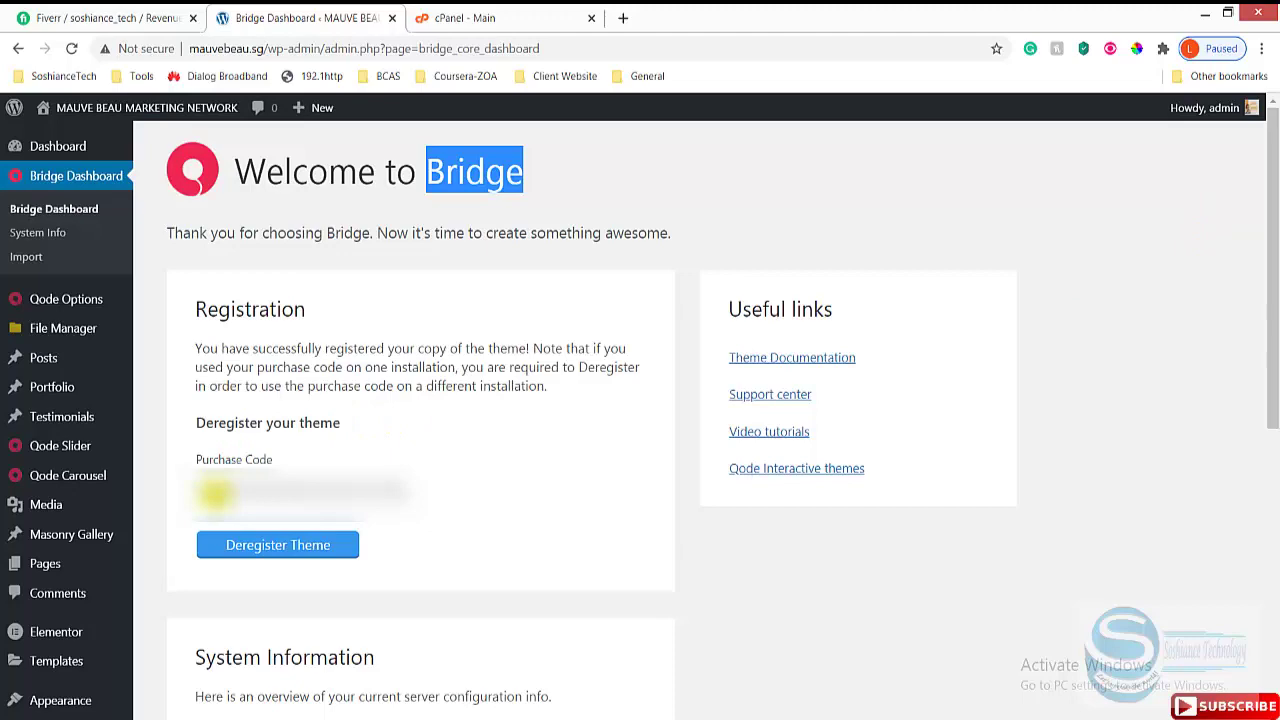
{"action": "triple_click", "coordinate": [200, 490]}
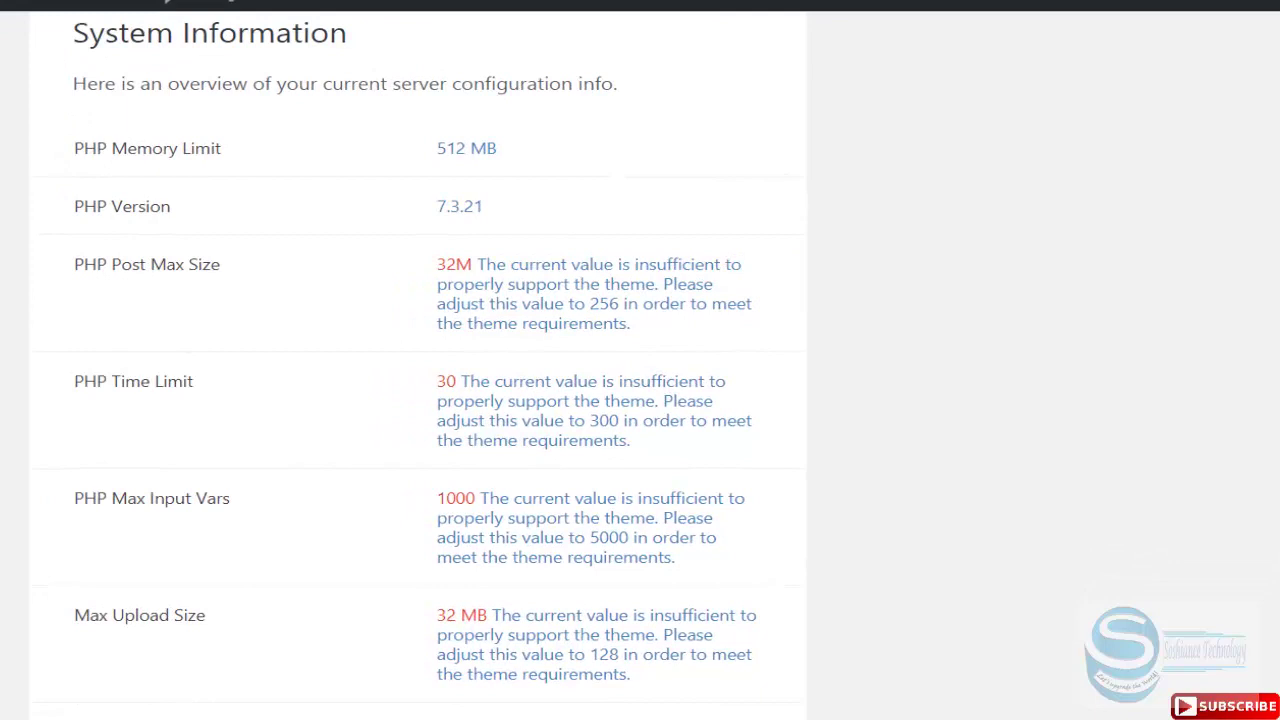
{"action": "scroll", "coordinate": [418, 360], "scroll_direction": "up", "scroll_amount": 1}
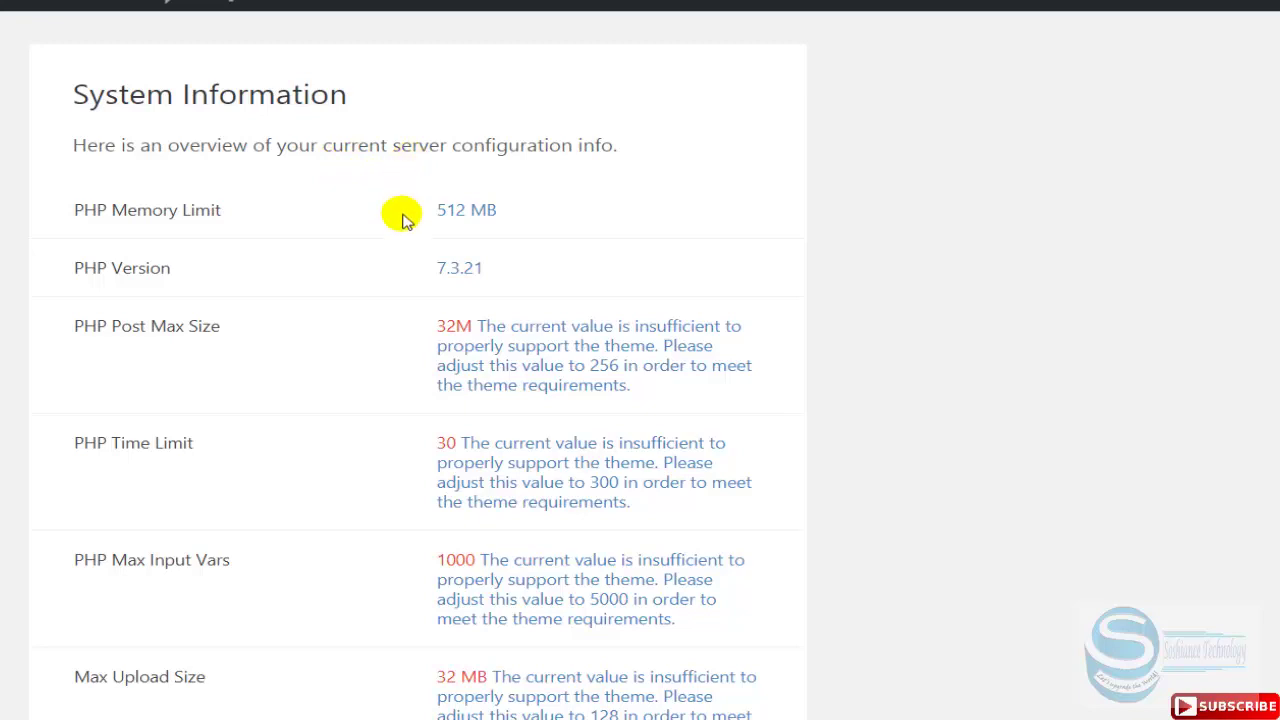
{"action": "scroll", "coordinate": [418, 375], "scroll_direction": "down", "scroll_amount": 1}
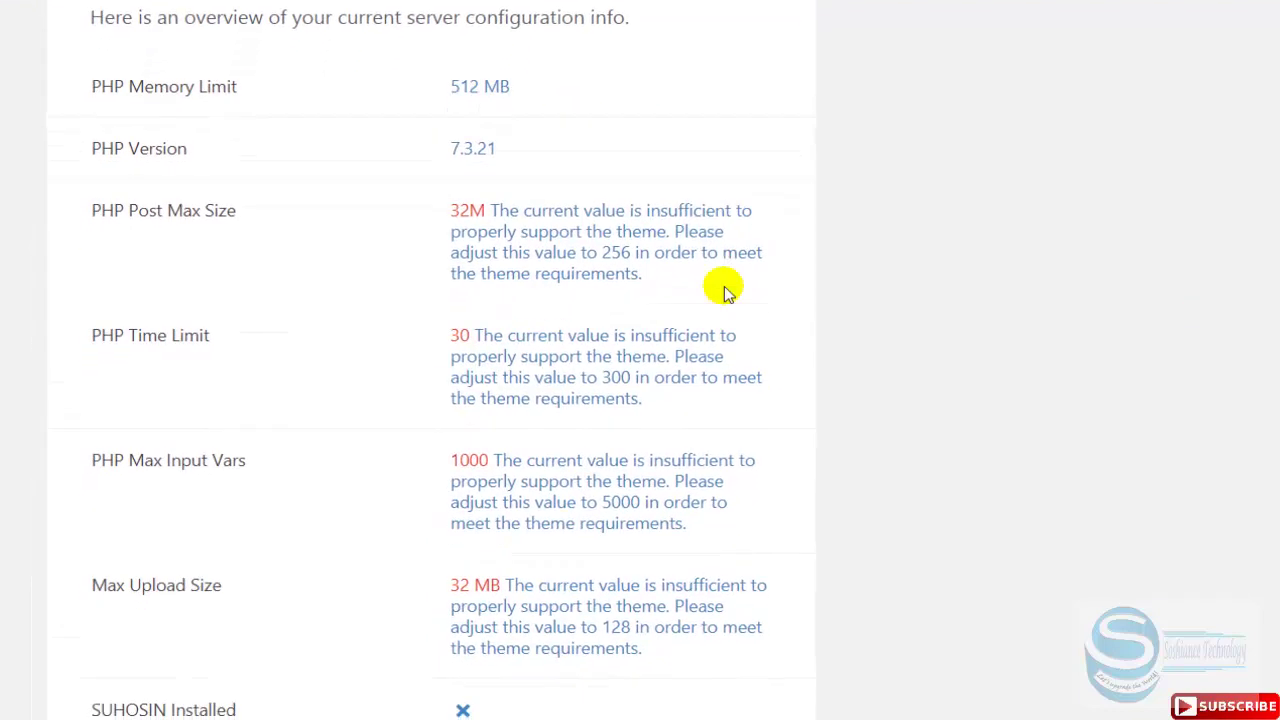
- Point out the insufficient limits: post max size 32M vs 256, PHP time limit, input vars 1000 vs 5000
{"action": "left_click_drag", "start_coordinate": [143, 155], "coordinate": [430, 200]}
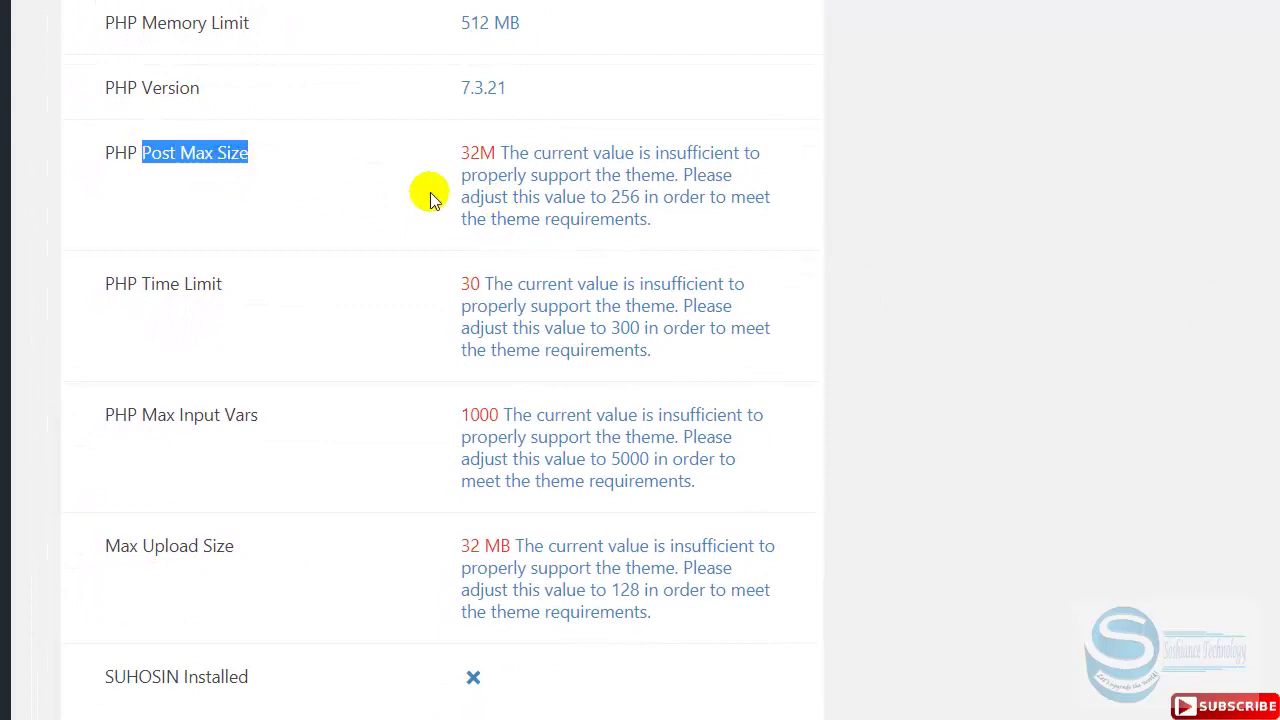
{"action": "left_click", "coordinate": [614, 200]}
{"action": "left_click_drag", "start_coordinate": [634, 206], "coordinate": [648, 206]}
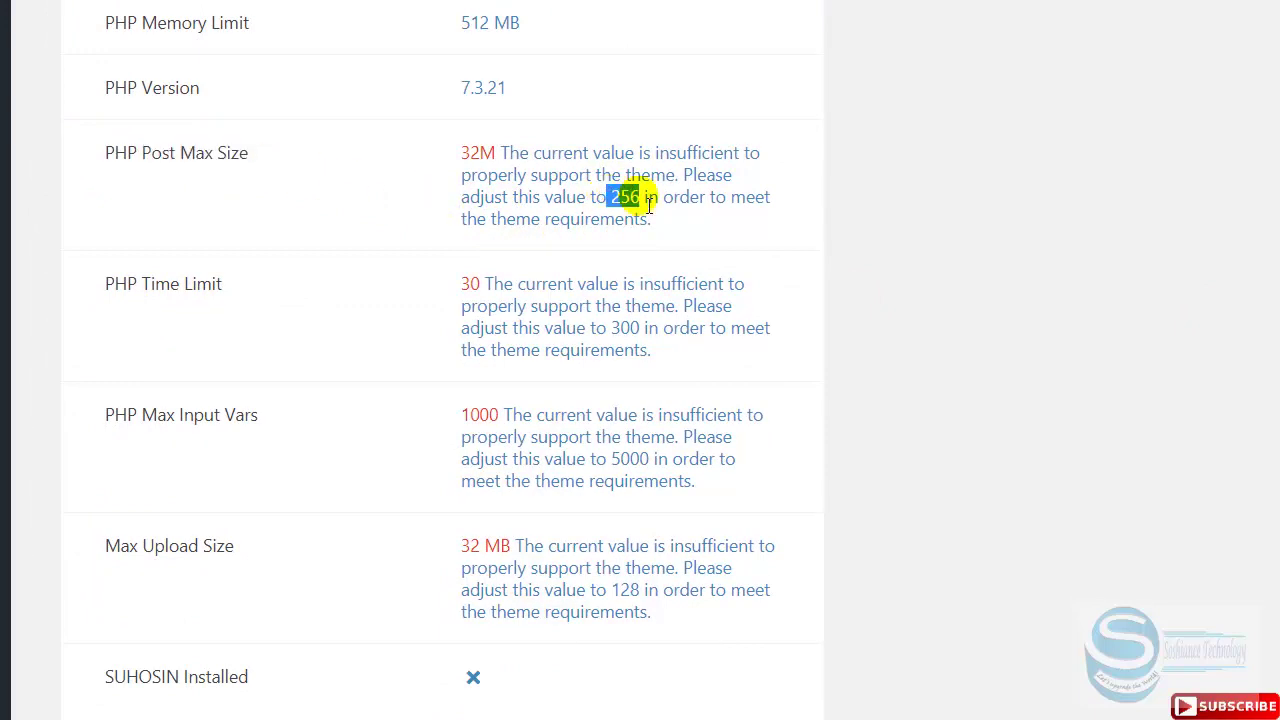
{"action": "left_click_drag", "start_coordinate": [458, 155], "coordinate": [493, 167]}
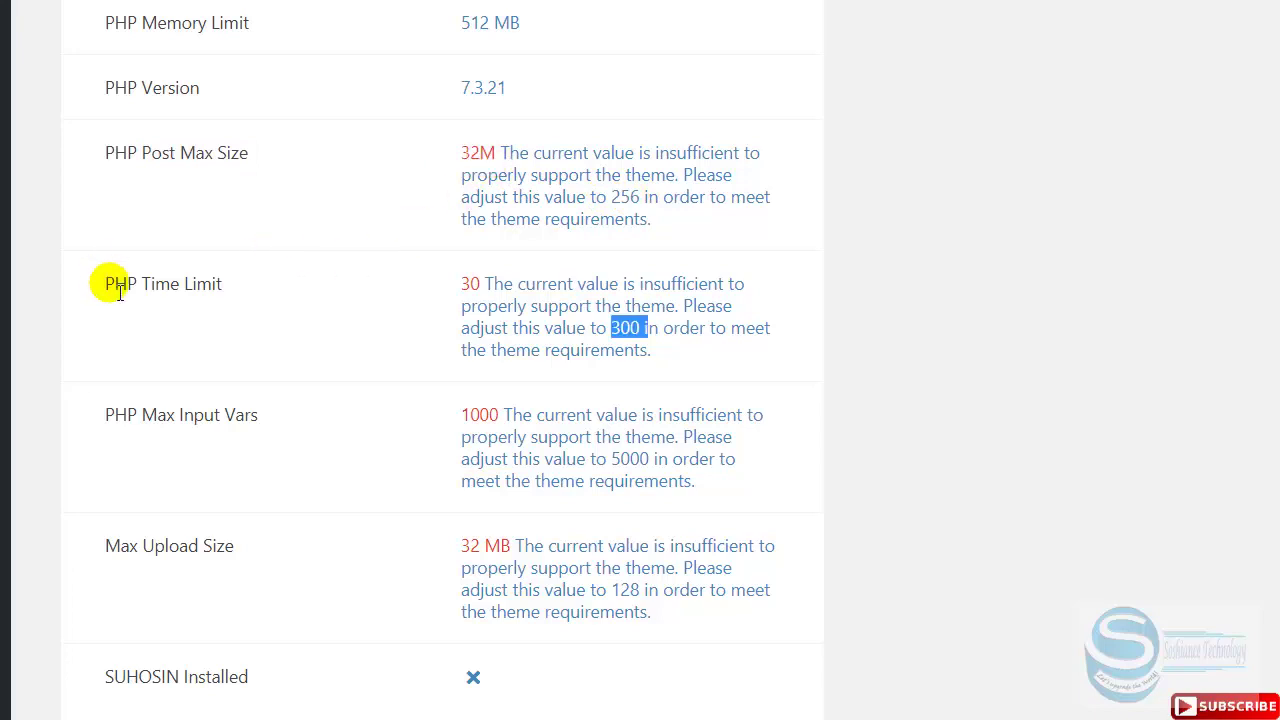
{"action": "left_click_drag", "start_coordinate": [97, 288], "coordinate": [229, 286]}
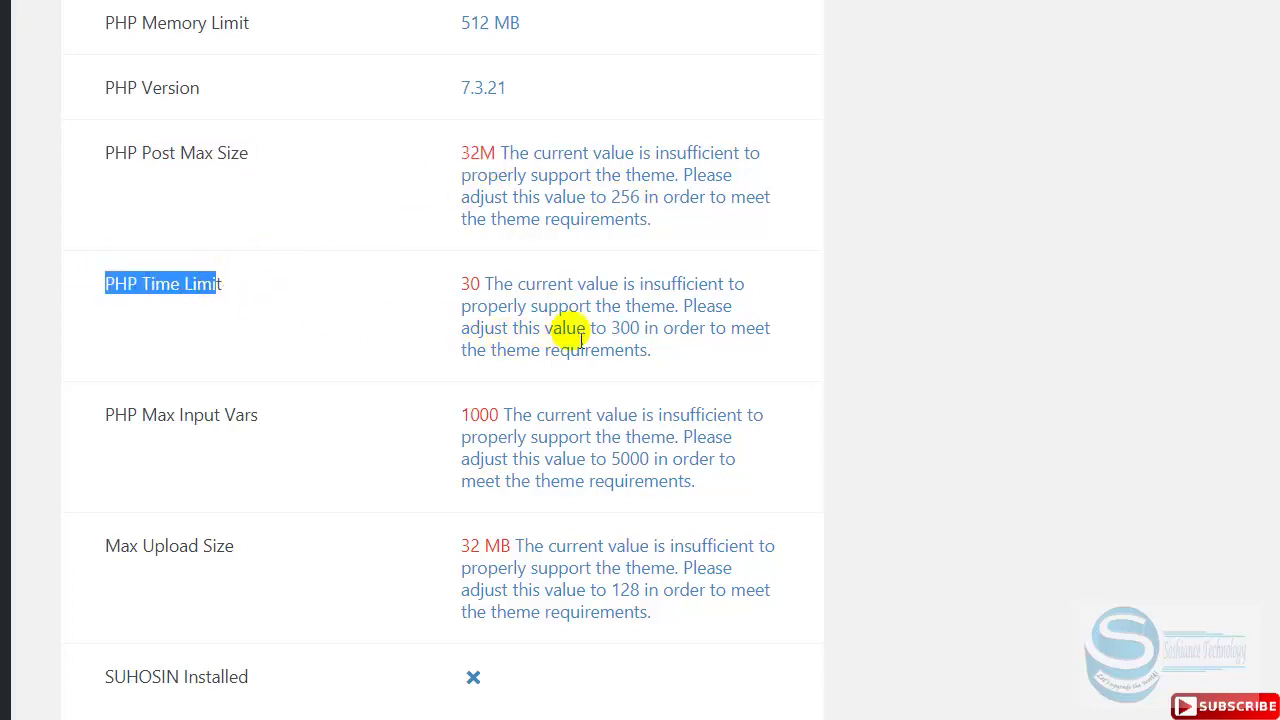
{"action": "left_click", "coordinate": [620, 338]}
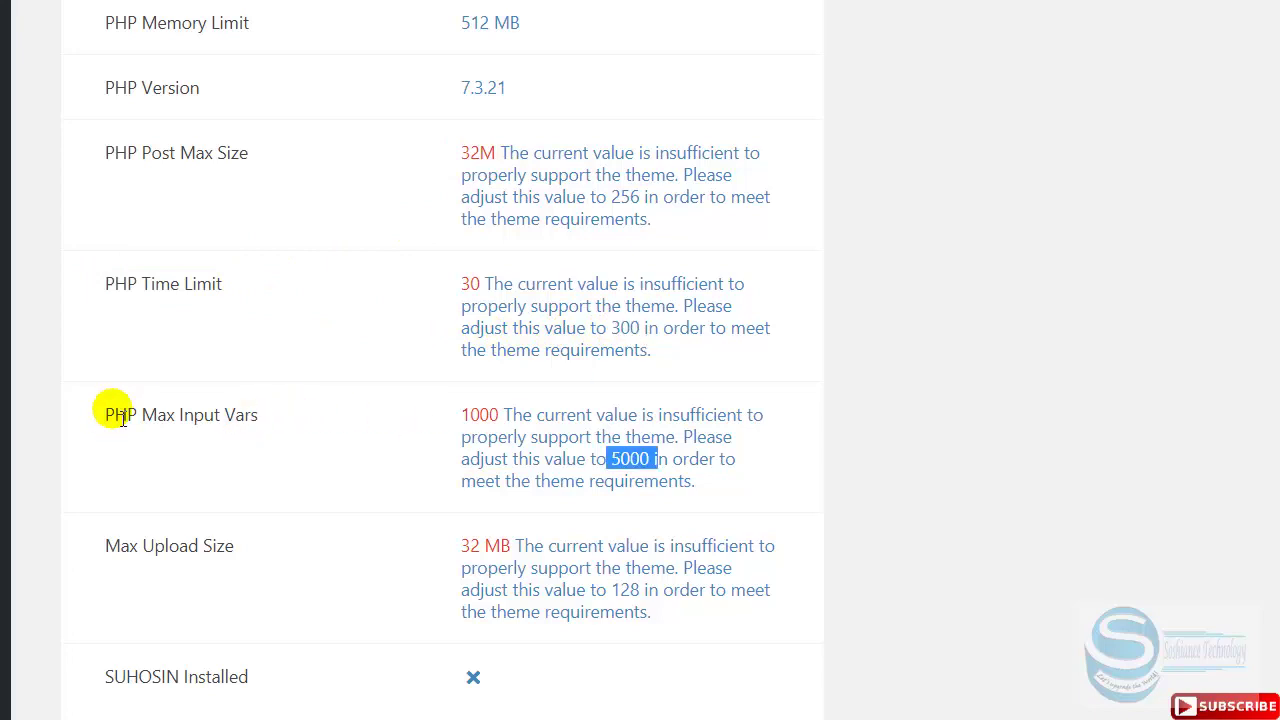
{"action": "left_click_drag", "start_coordinate": [106, 423], "coordinate": [270, 424]}
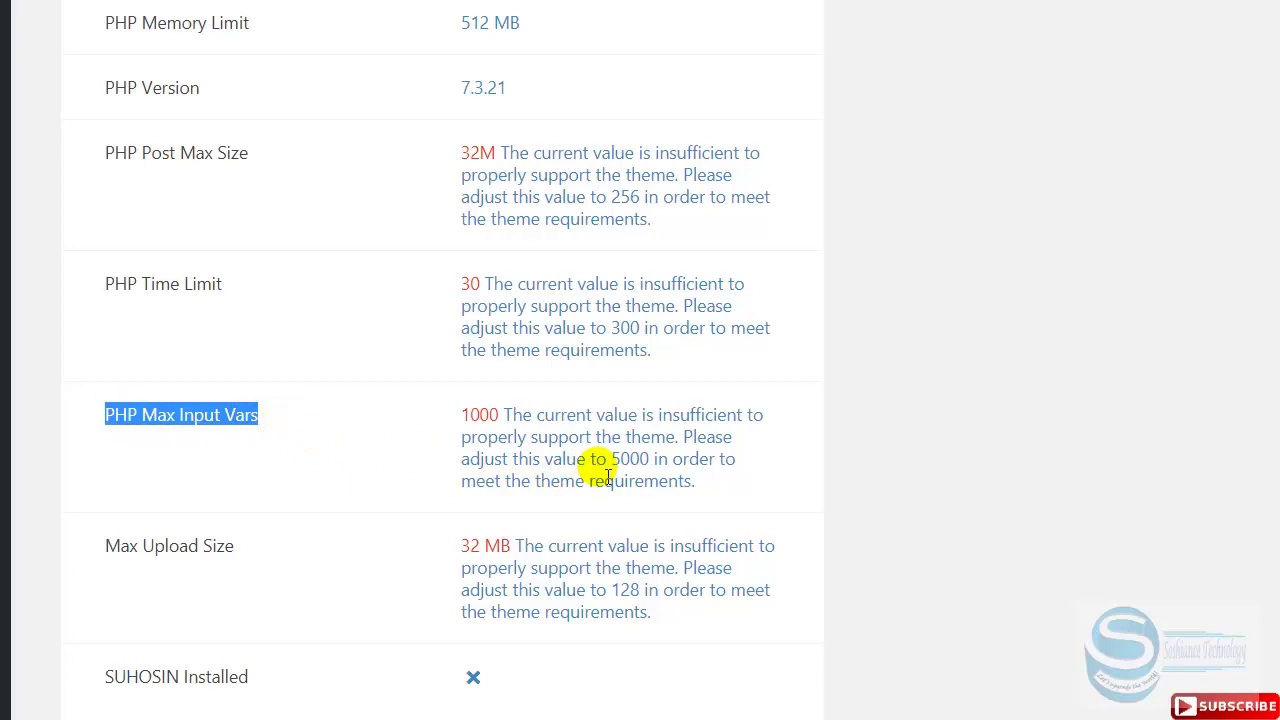
{"action": "left_click_drag", "start_coordinate": [608, 462], "coordinate": [651, 466]}
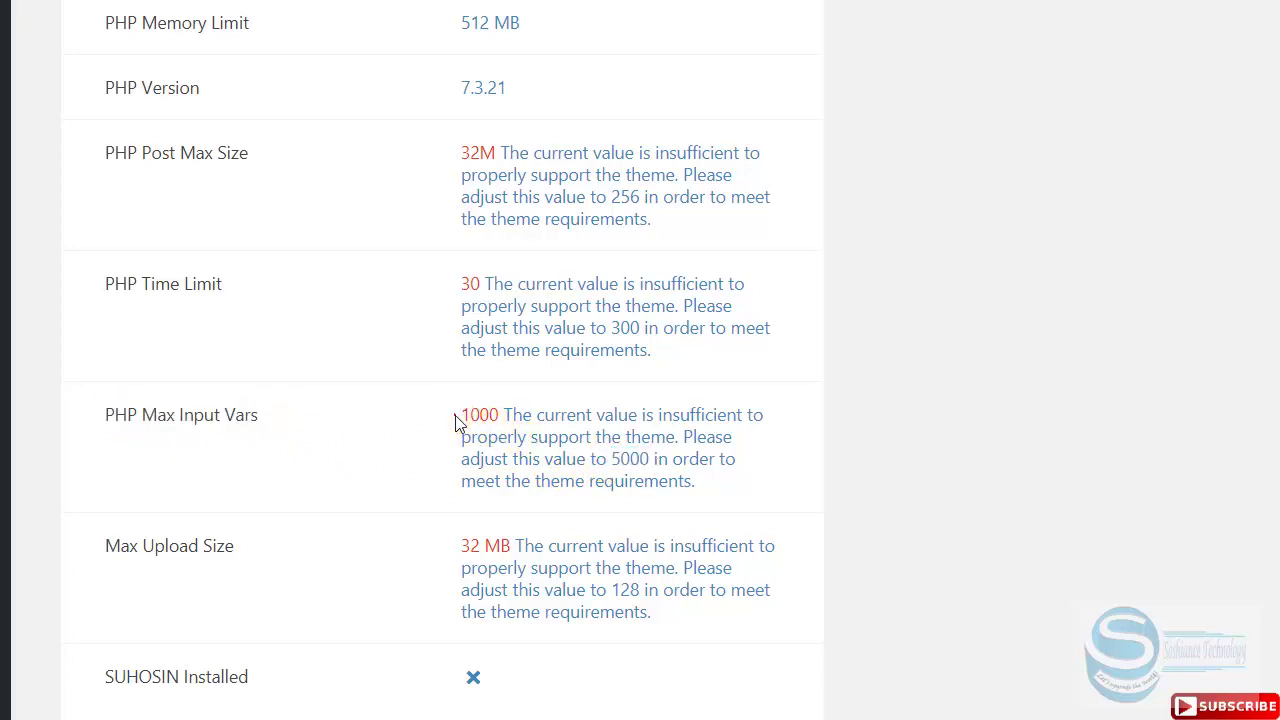
{"action": "left_click_drag", "start_coordinate": [489, 424], "coordinate": [508, 421]}
{"action": "left_click", "coordinate": [512, 428]}
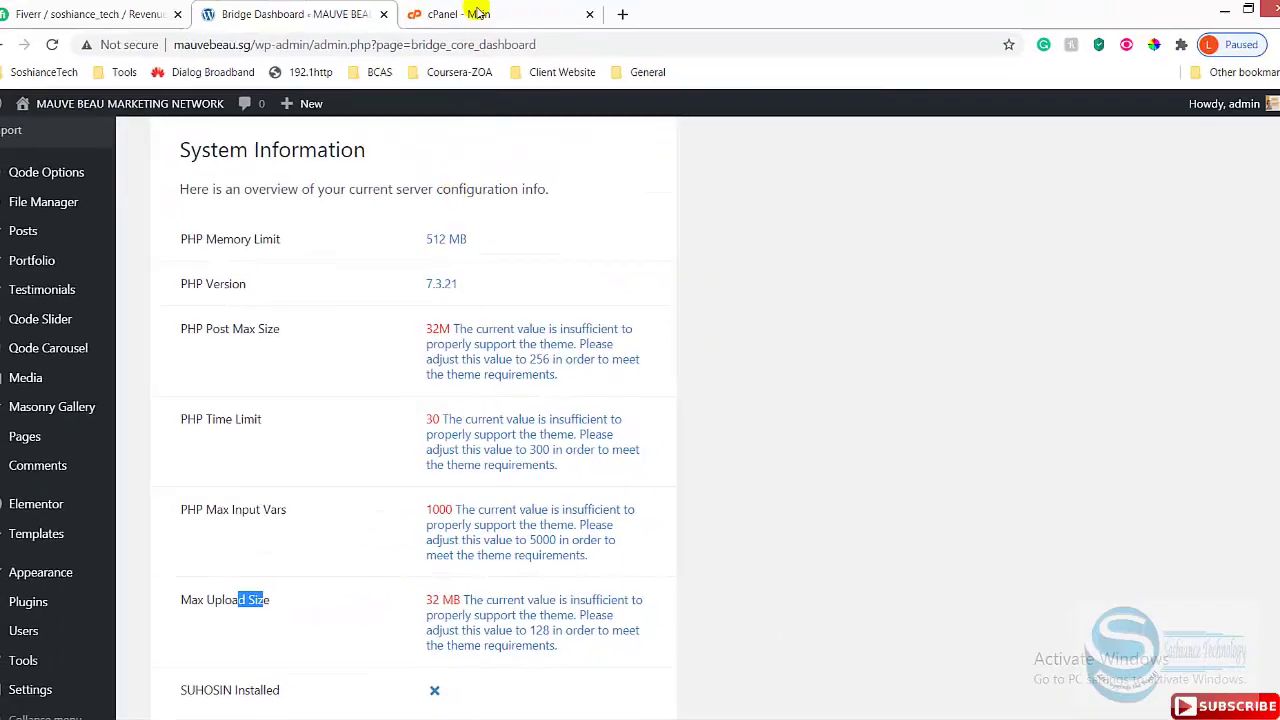
- Open the public_html folder in cPanel File Manager
{"action": "left_click", "coordinate": [475, 12]}
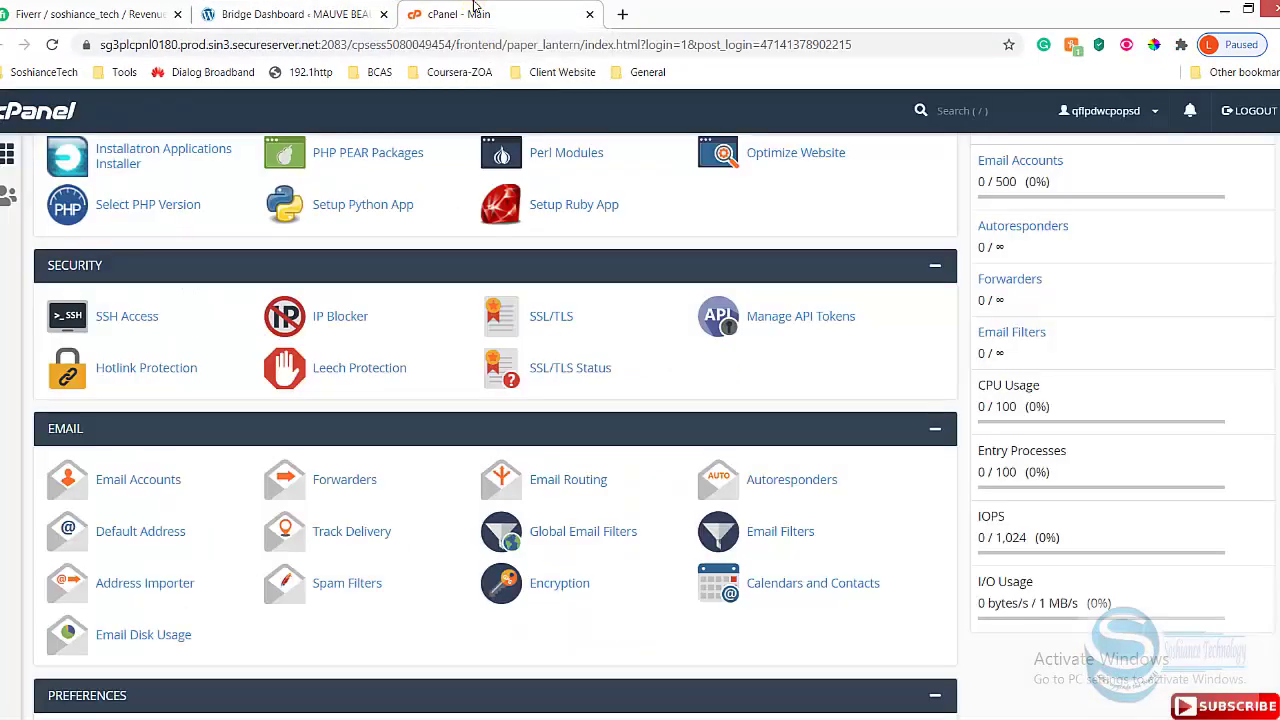
{"action": "scroll", "coordinate": [1006, 180], "scroll_direction": "up", "scroll_amount": 15}
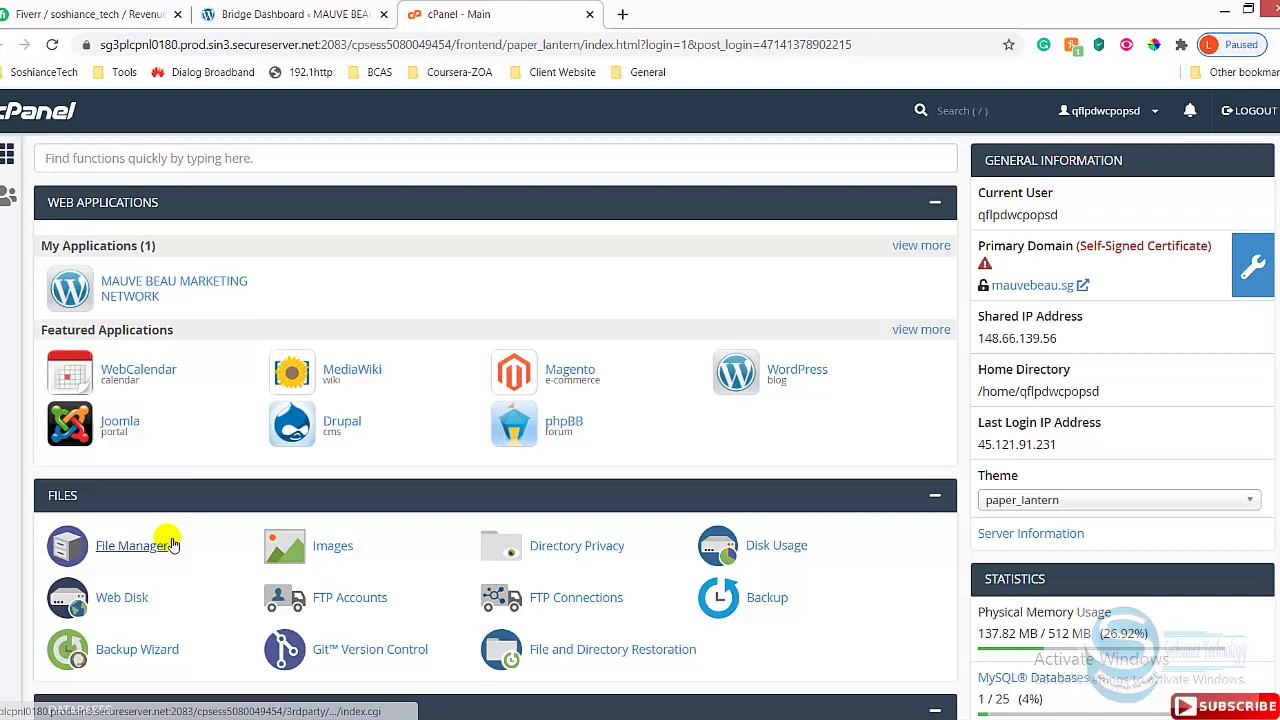
{"action": "left_click", "coordinate": [133, 546]}
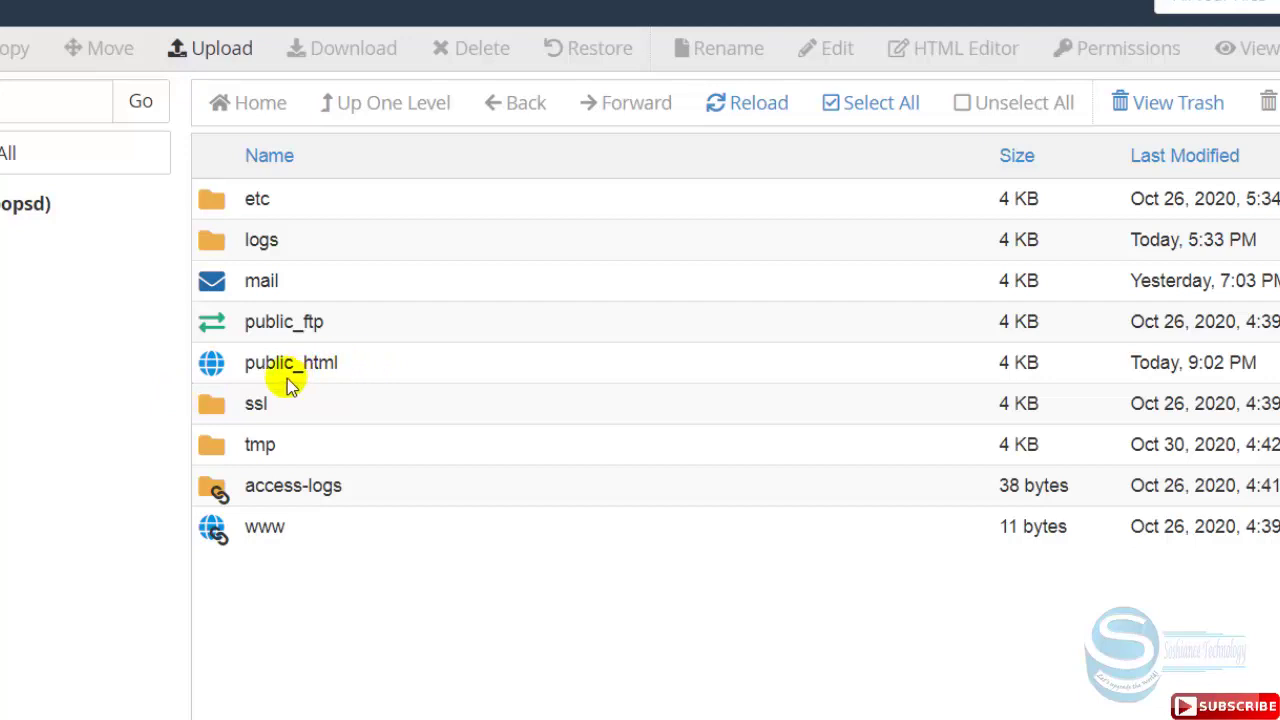
{"action": "double_click", "coordinate": [218, 378]}
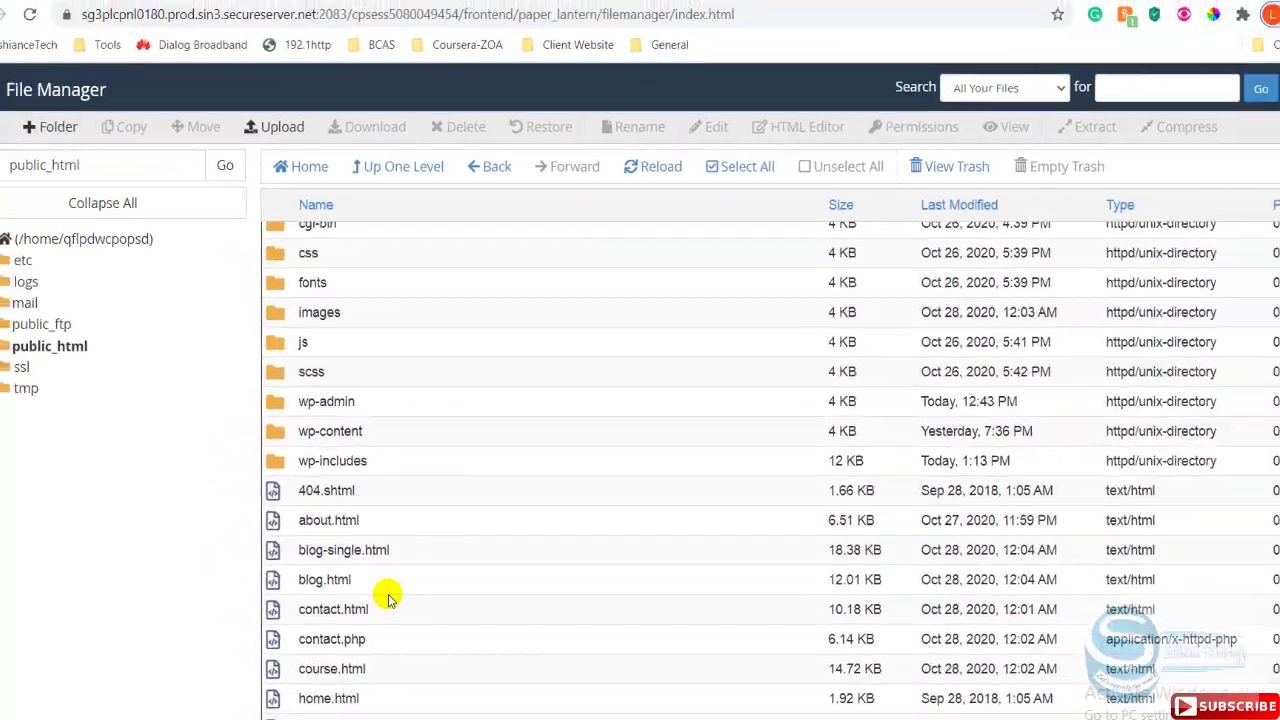
{"action": "scroll", "coordinate": [372, 697], "scroll_direction": "down", "scroll_amount": 6}
{"action": "scroll", "coordinate": [393, 568], "scroll_direction": "down", "scroll_amount": 1}
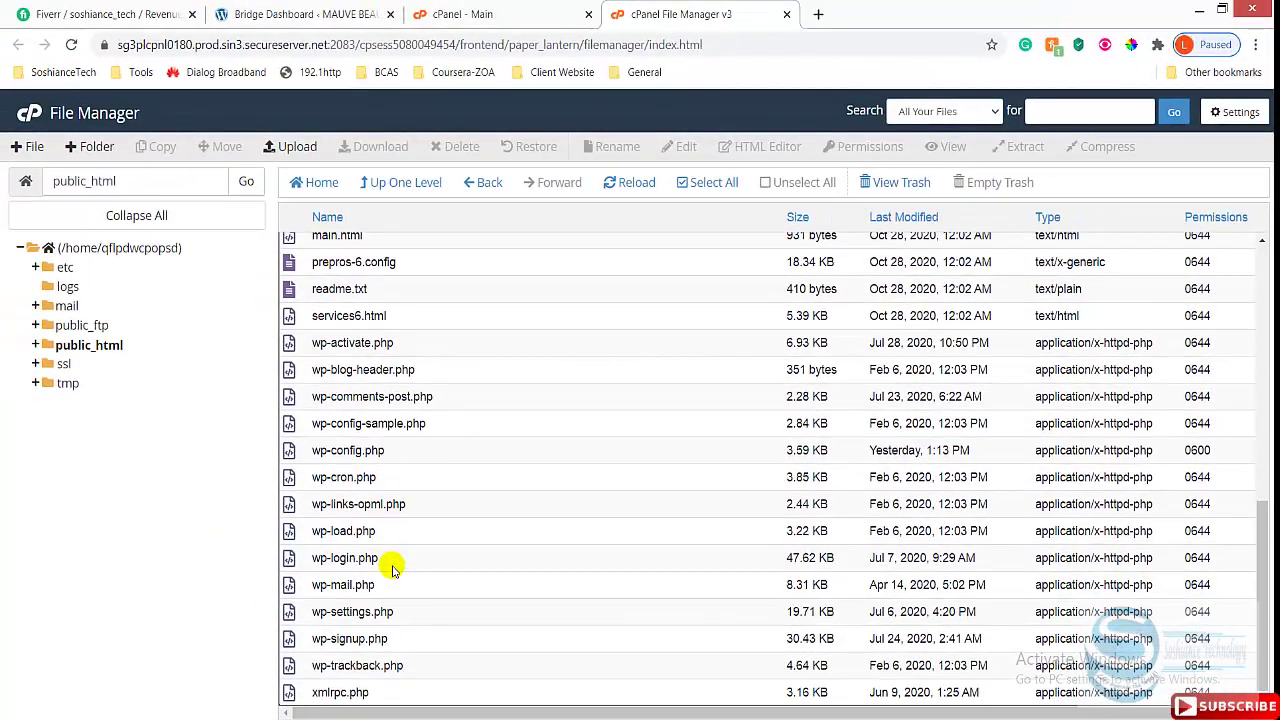
{"action": "scroll", "coordinate": [393, 568], "scroll_direction": "up", "scroll_amount": 10}
{"action": "scroll", "coordinate": [393, 568], "scroll_direction": "down", "scroll_amount": 6}
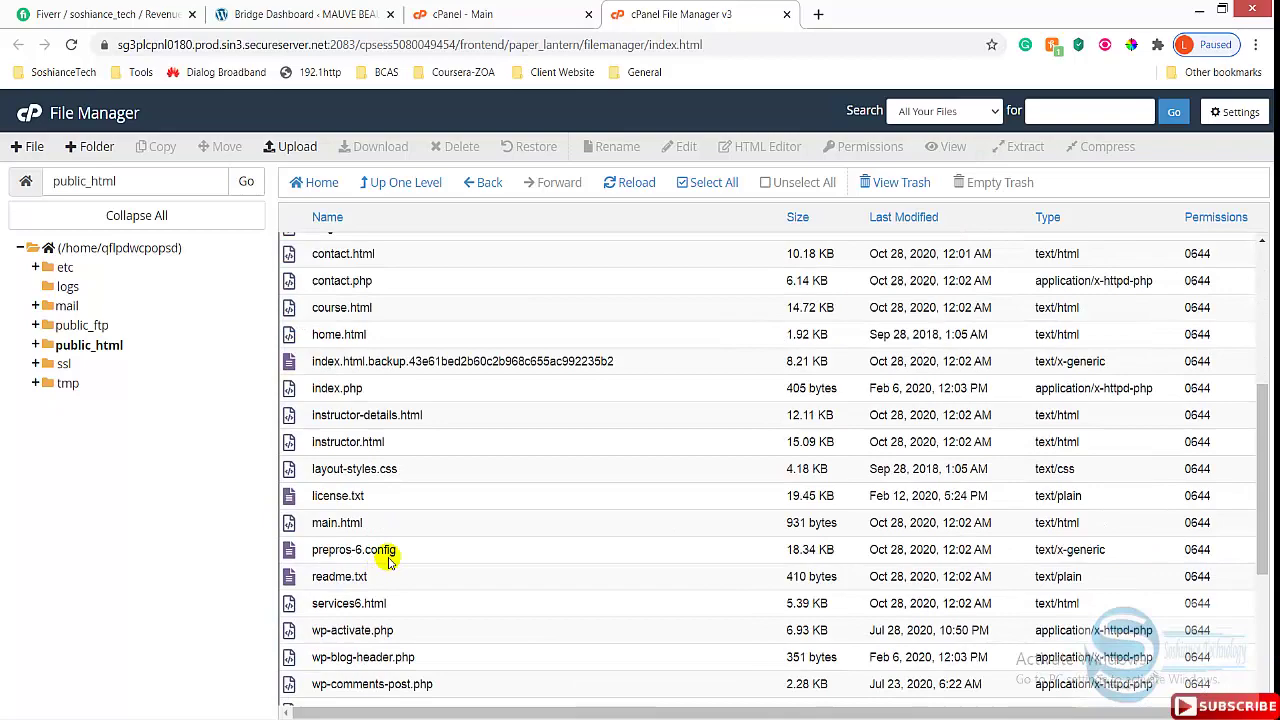
- Enable showing hidden dotfiles in the File Manager preferences
{"action": "left_click", "coordinate": [1237, 111]}
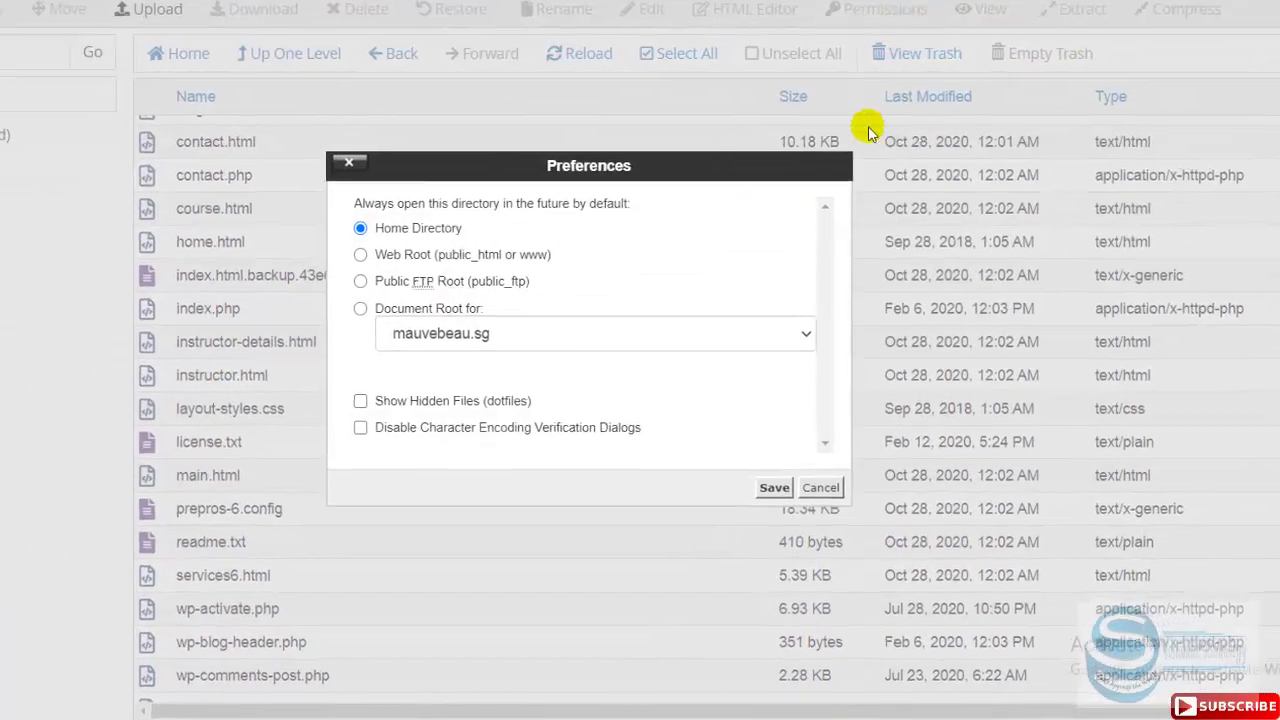
{"action": "left_click", "coordinate": [378, 348]}
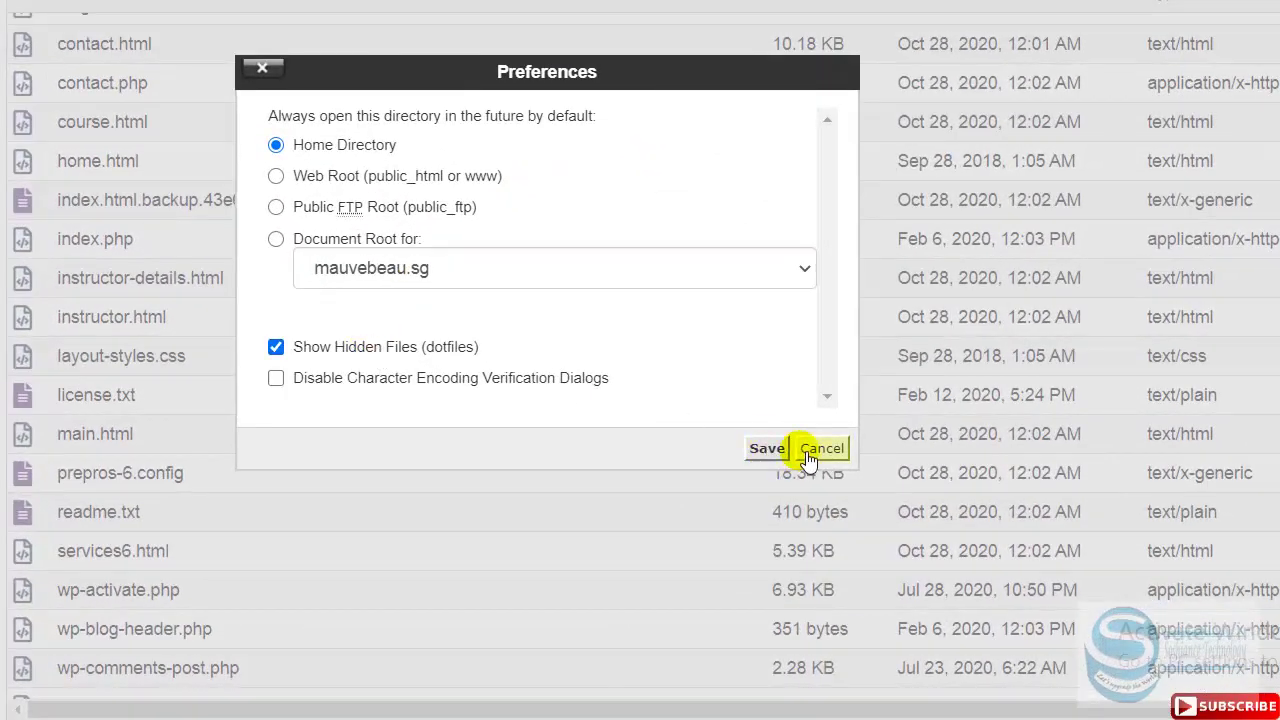
{"action": "left_click", "coordinate": [767, 448]}
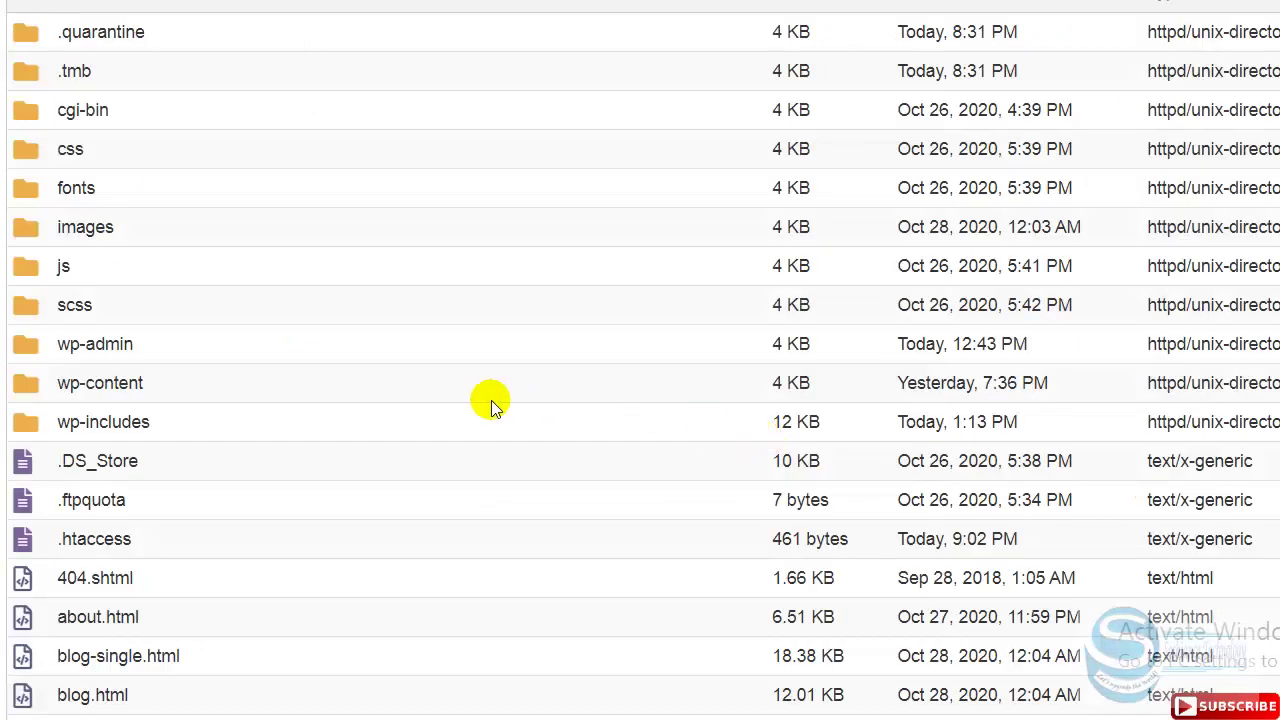
- Open .htaccess in the editor and add blank lines at line 14 before END WordPress
{"action": "left_click", "coordinate": [64, 538]}
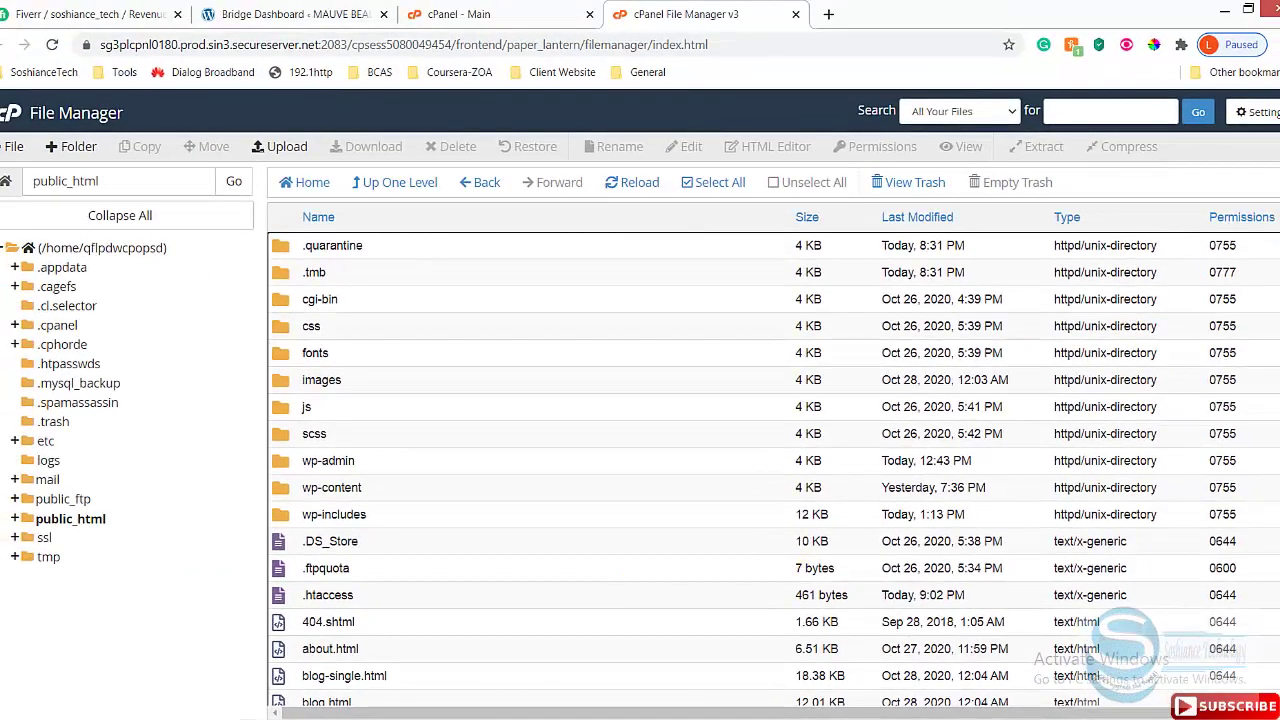
{"action": "scroll", "coordinate": [1277, 393], "scroll_direction": "down", "scroll_amount": 2}
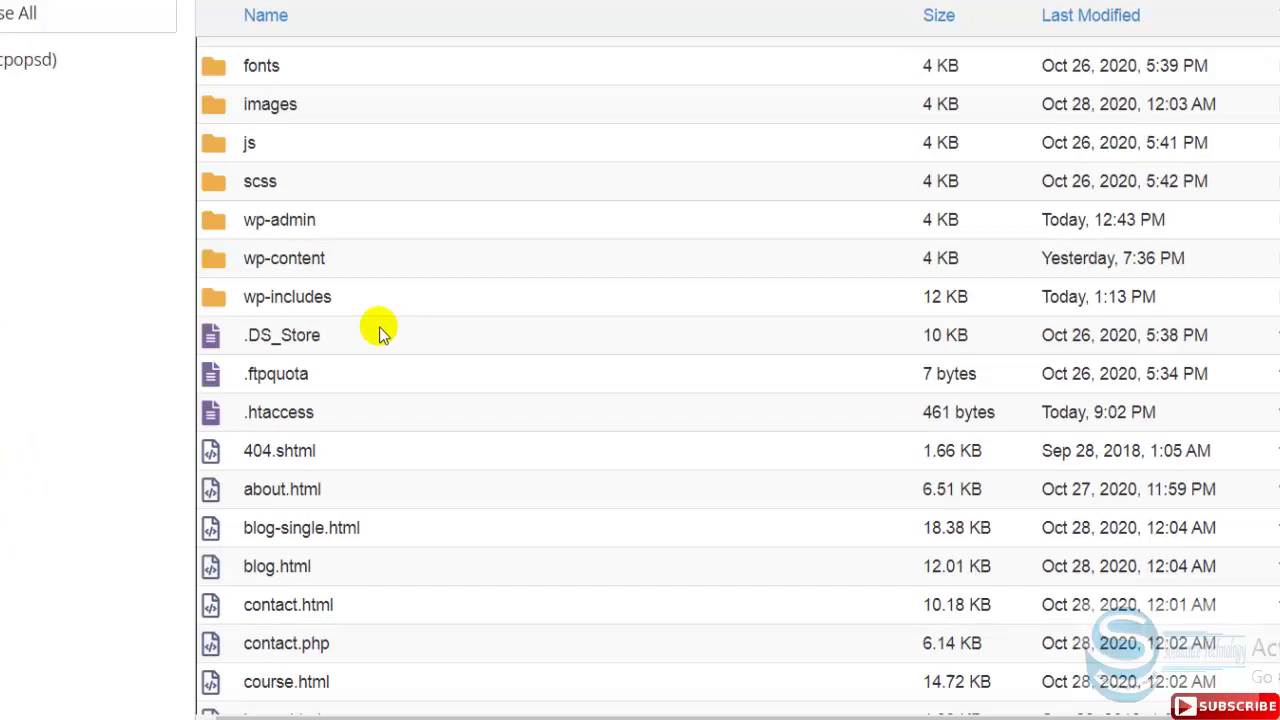
{"action": "right_click", "coordinate": [212, 414]}
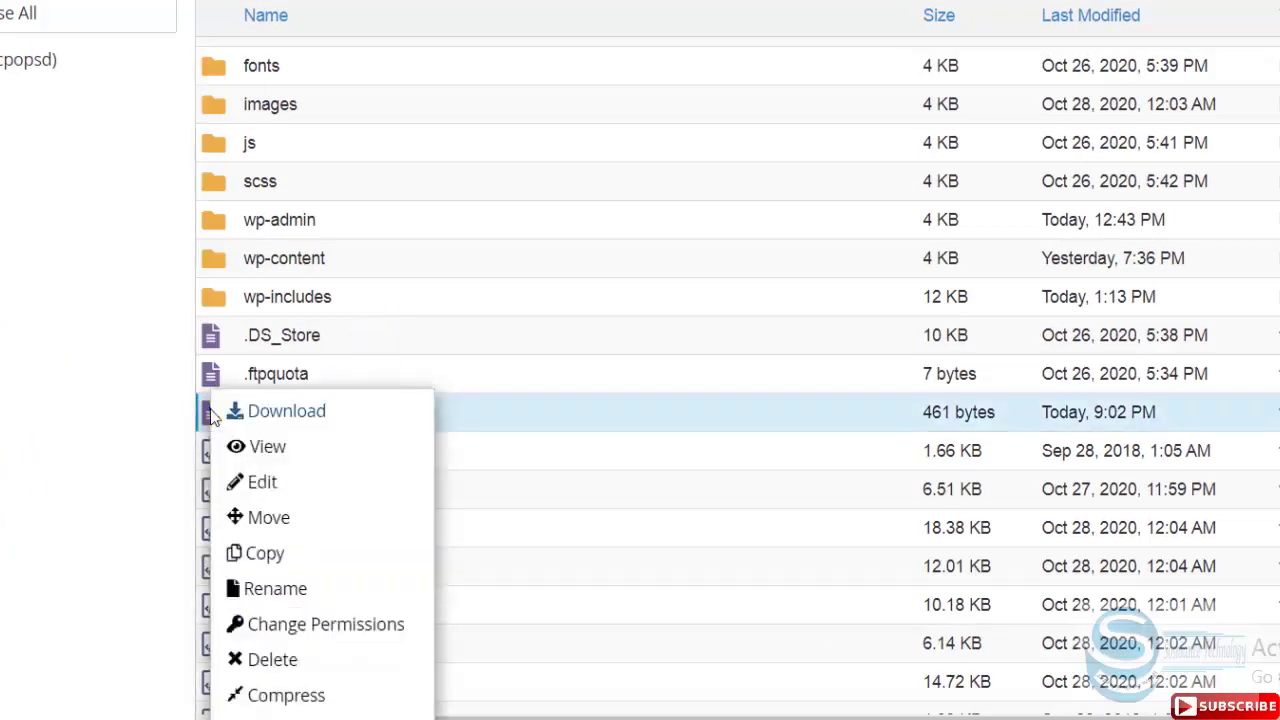
{"action": "left_click", "coordinate": [292, 484]}
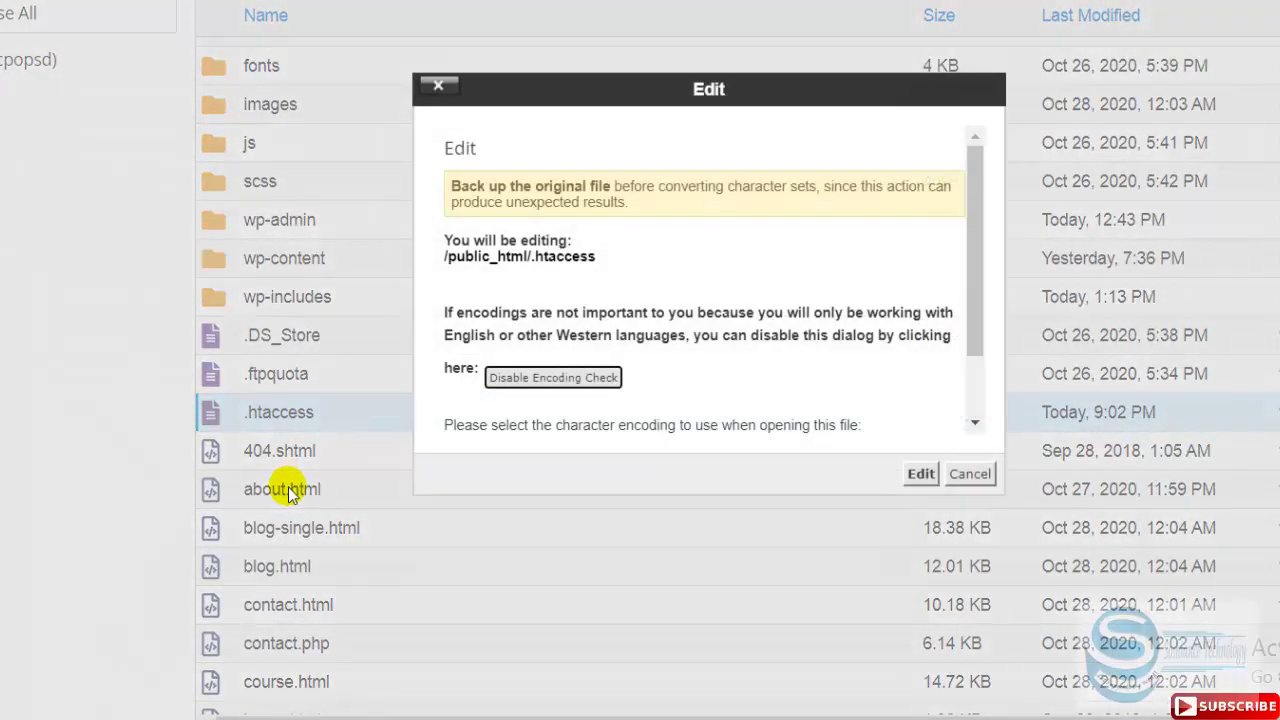
{"action": "left_click", "coordinate": [922, 470]}
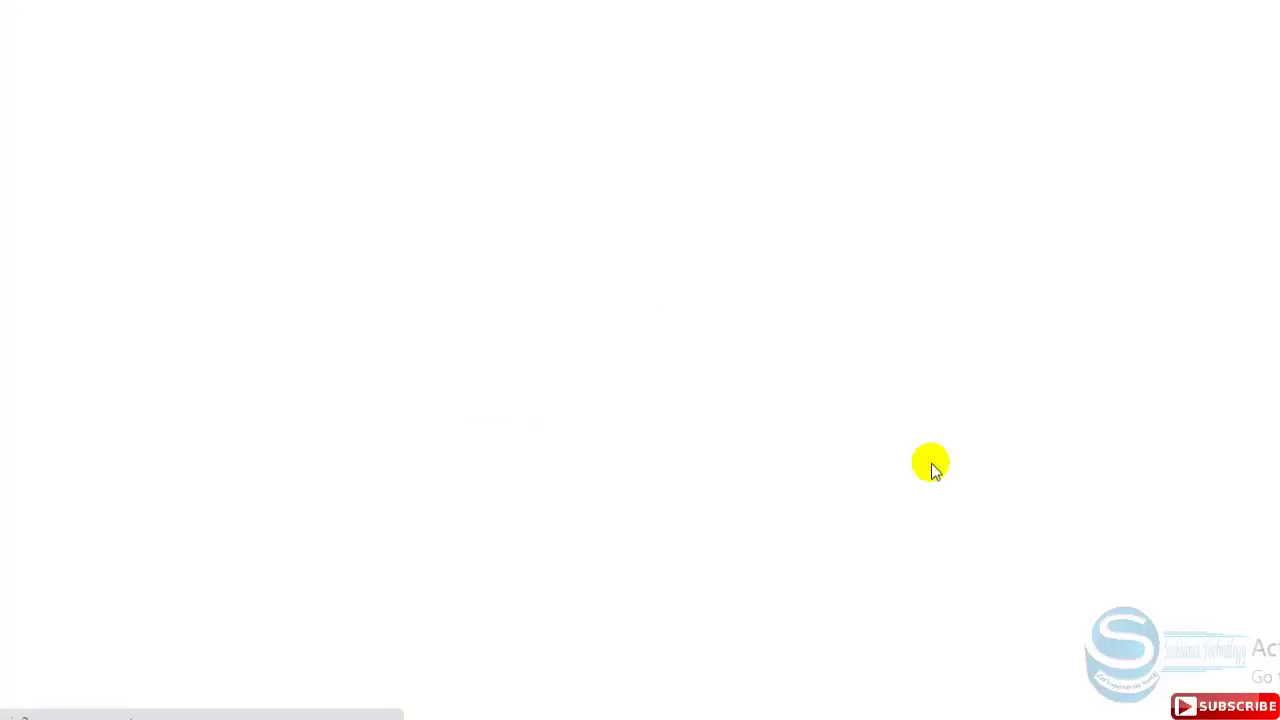
{"action": "left_click", "coordinate": [148, 353]}
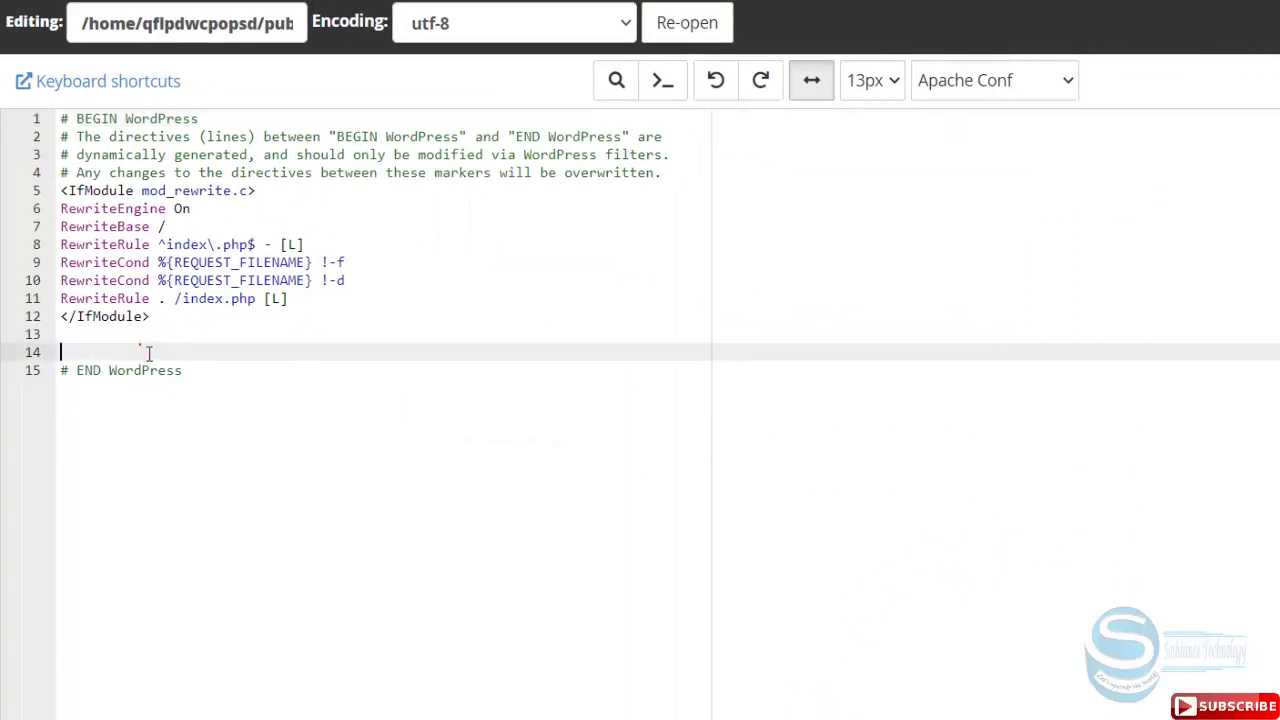
{"action": "key", "text": "Return"}
{"action": "key", "text": "Return"}
{"action": "key", "text": "Up"}
{"action": "key", "text": "Up"}
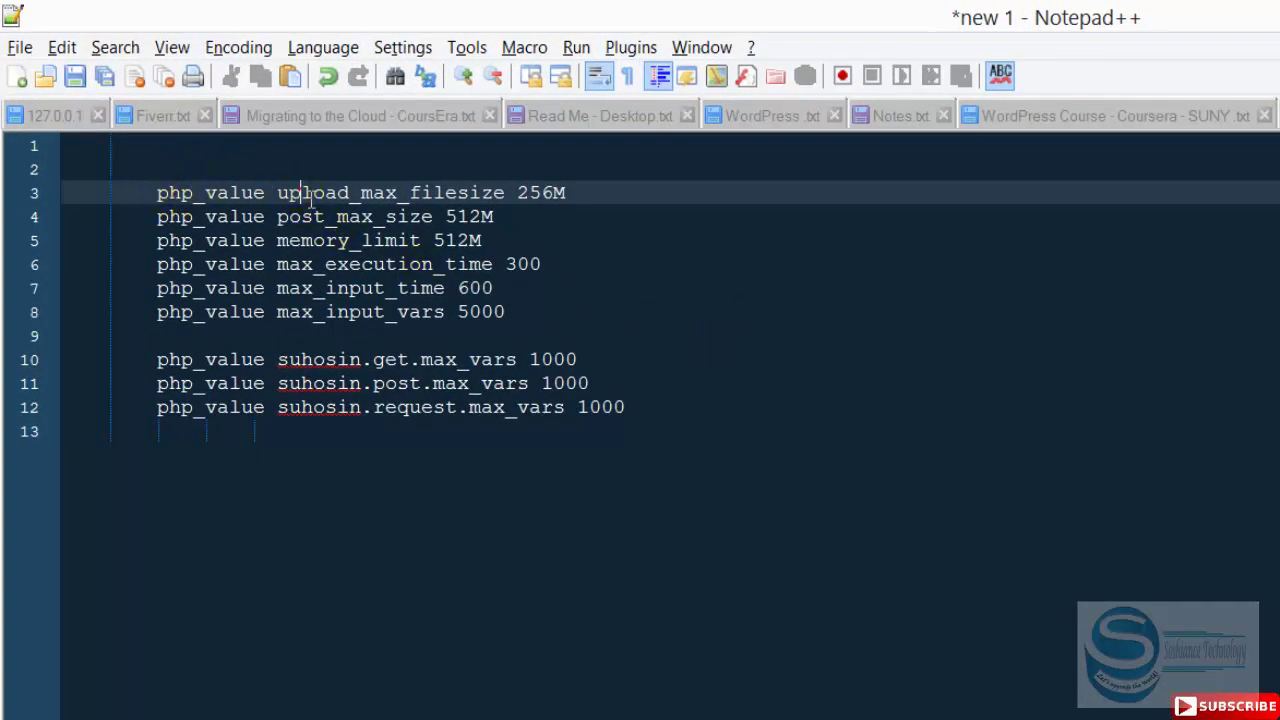
- Select and copy the six php_value lines, upload_max_filesize 256M through max_input_vars 5000
{"action": "left_click_drag", "start_coordinate": [592, 206], "coordinate": [492, 206]}
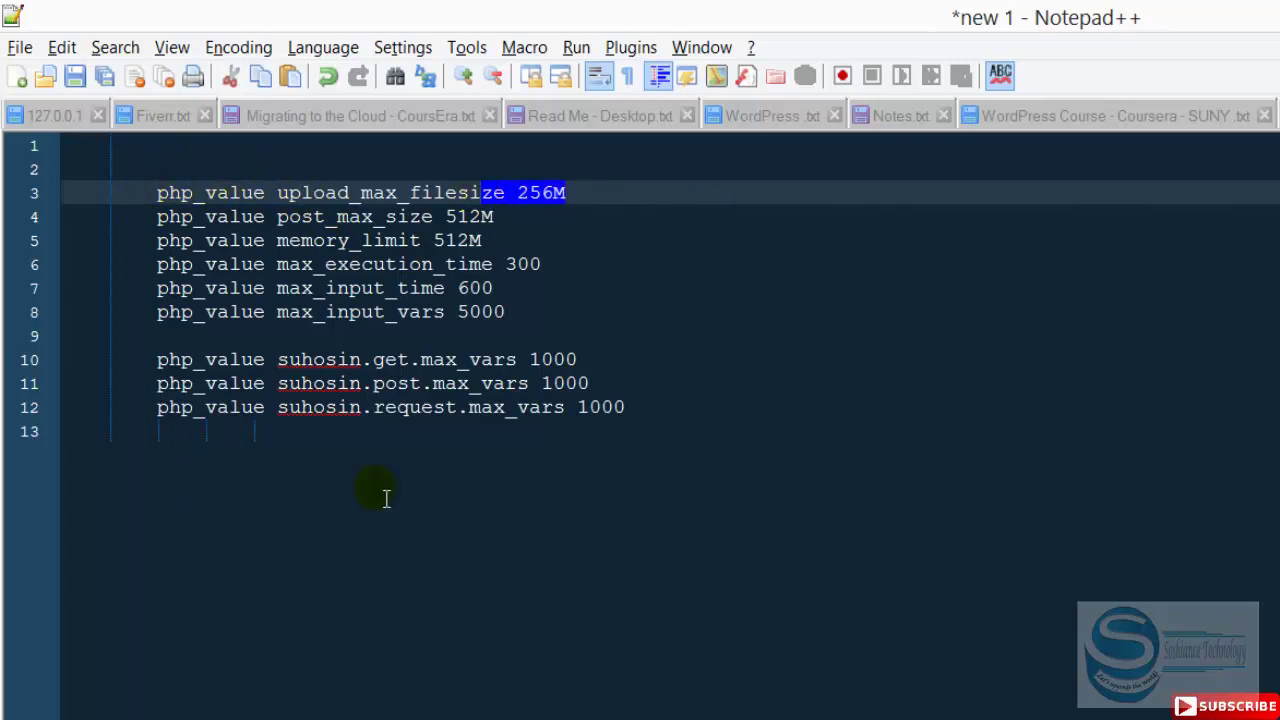
{"action": "left_click", "coordinate": [686, 411]}
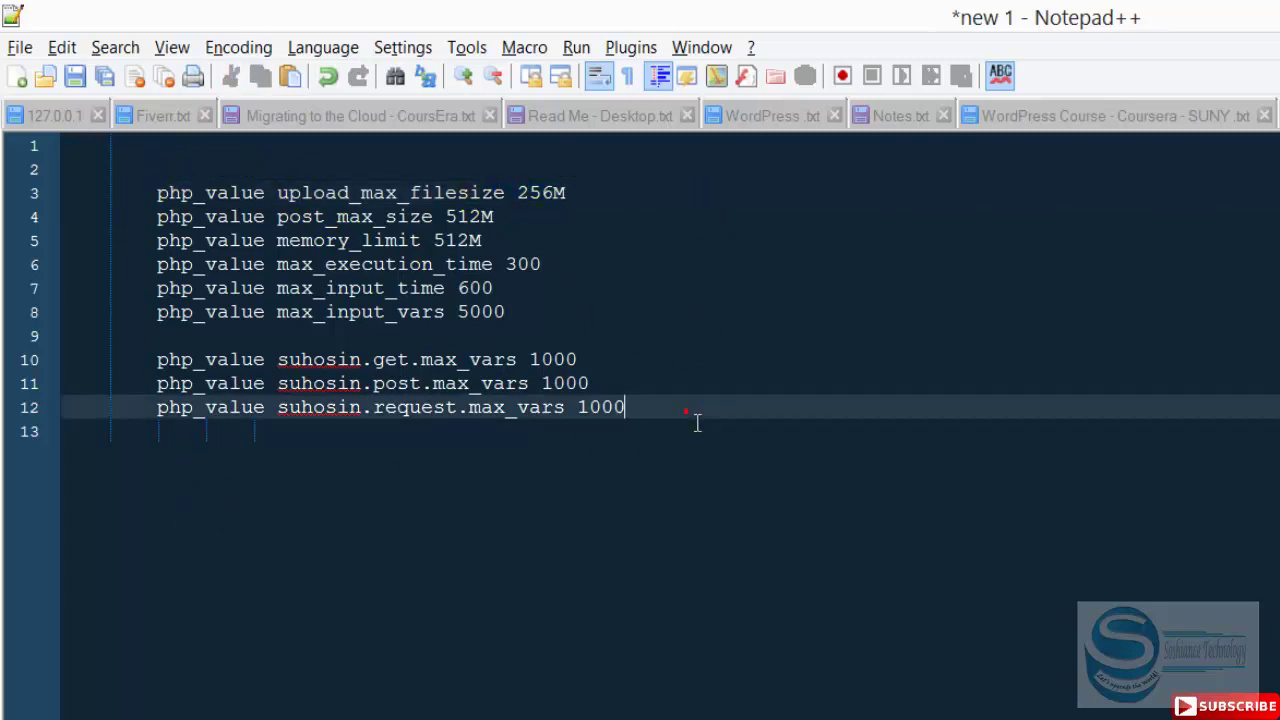
{"action": "left_click", "coordinate": [157, 195]}
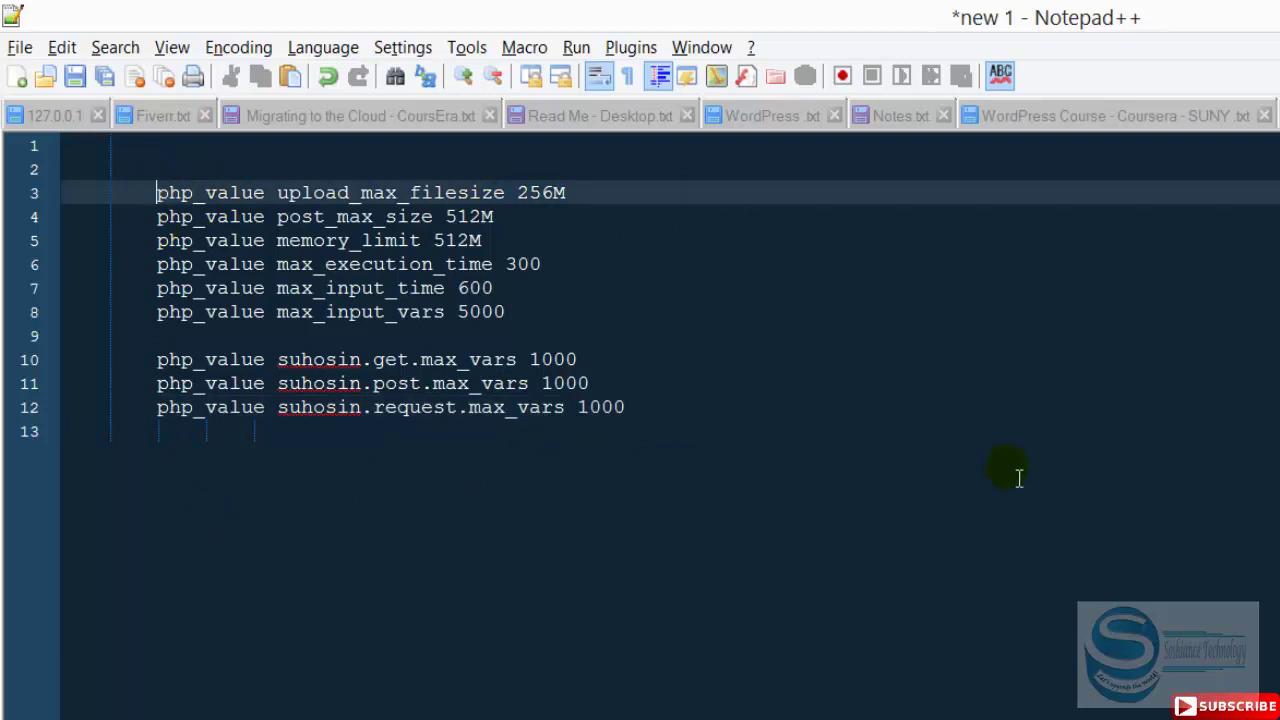
{"action": "left_click", "coordinate": [553, 322]}
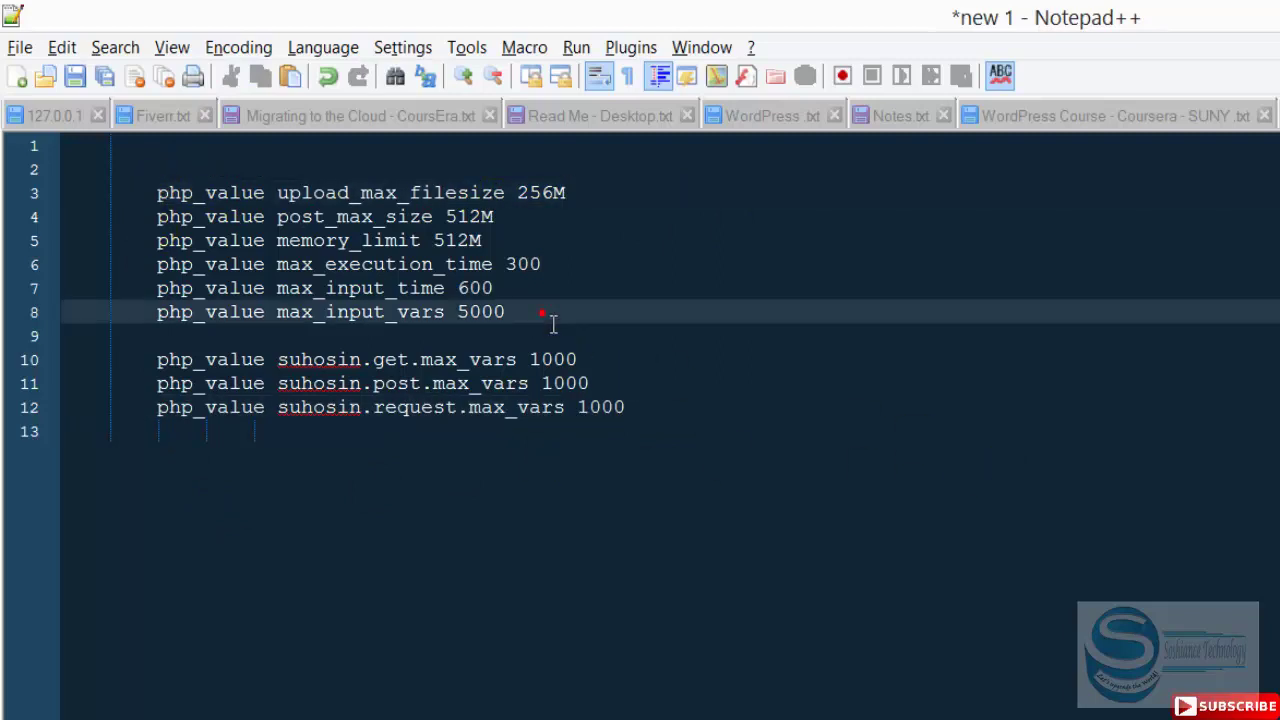
{"action": "key", "text": "shift+Up"}
{"action": "key", "text": "shift+Up"}
{"action": "key", "text": "shift+Up"}
{"action": "key", "text": "shift+Up"}
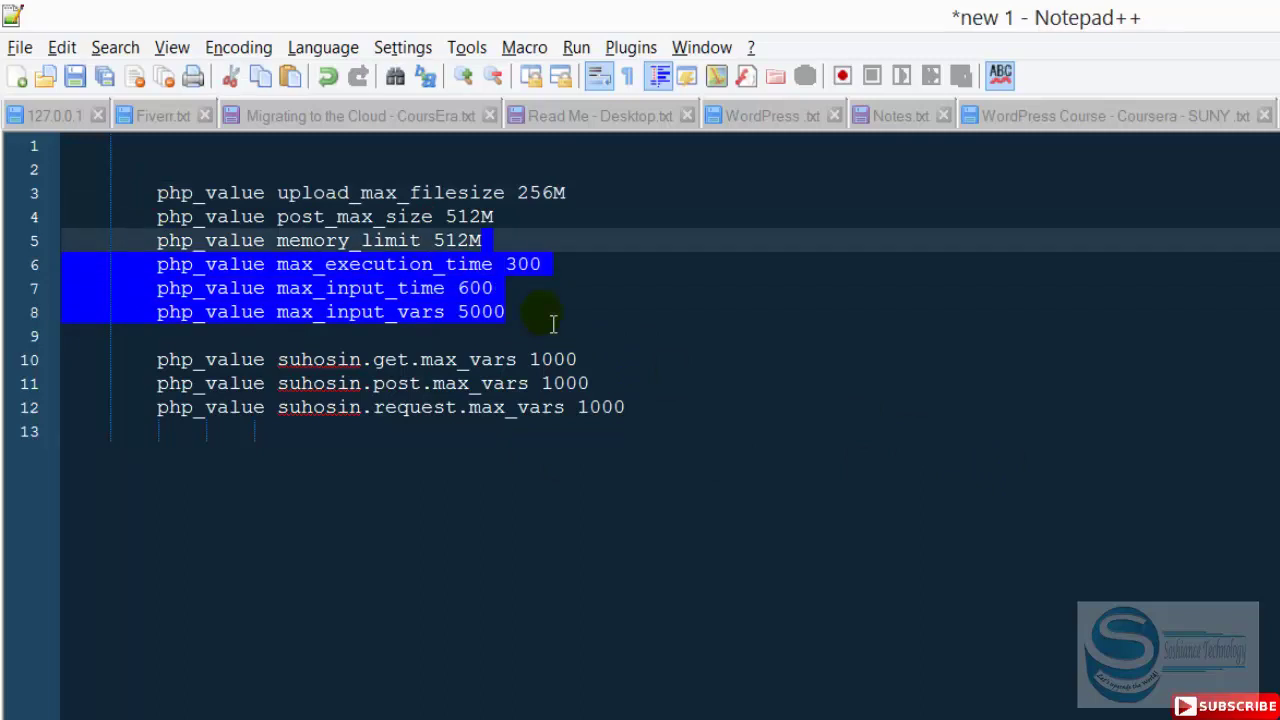
{"action": "key", "text": "shift+Up"}
{"action": "key", "text": "shift+Home"}
{"action": "key", "text": "shift+Up"}
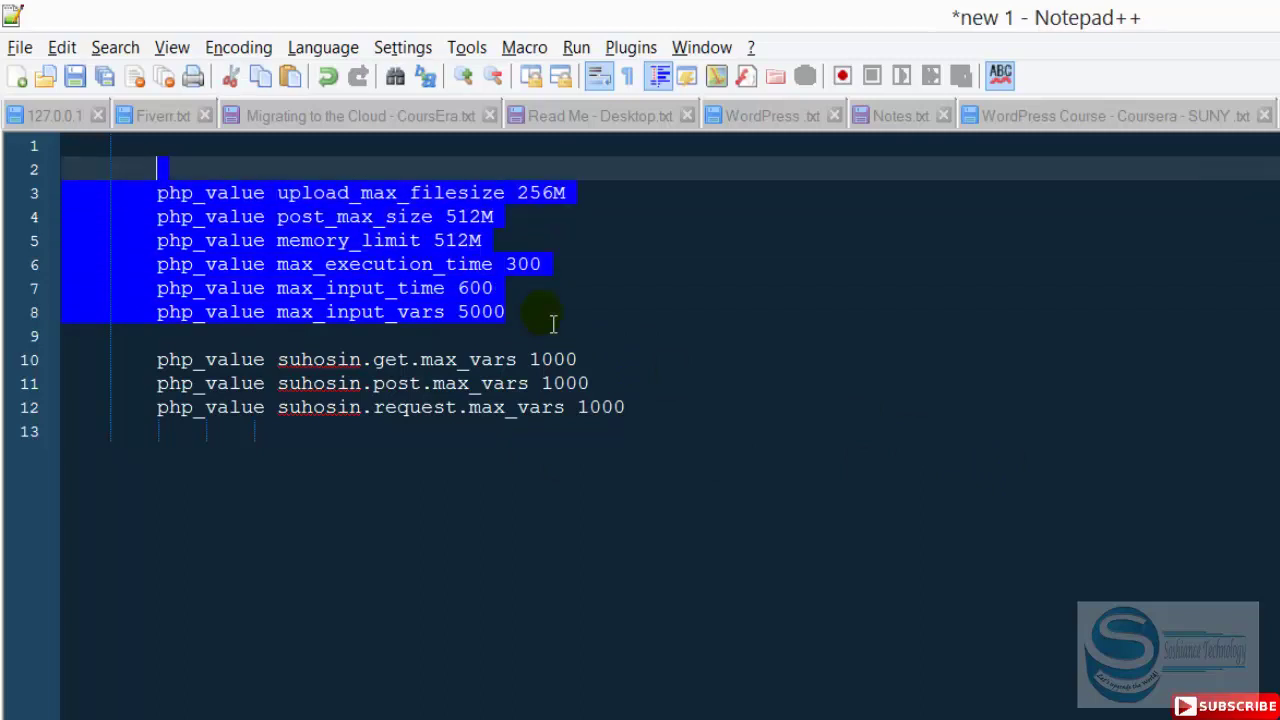
{"action": "key", "text": "shift+Down"}
{"action": "key", "text": "shift+Home"}
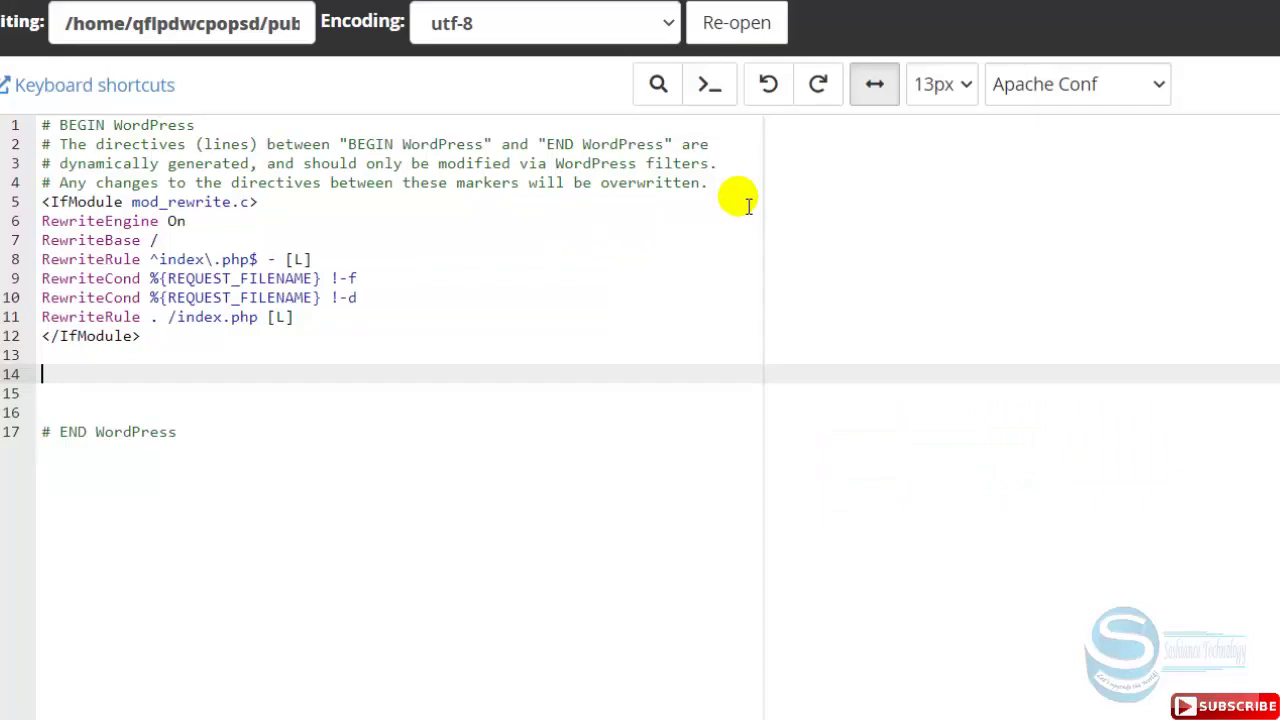
- Paste the six php_value lines at line 14 of .htaccess and save the file
{"action": "type", "text": "php_value upload_max_filesize 256M         php_value post_max_size 512M         php_value memory_limit 512M         php_value max_execution_time 300         php_value max_input_time 600         php_value max_input_vars 5000"}
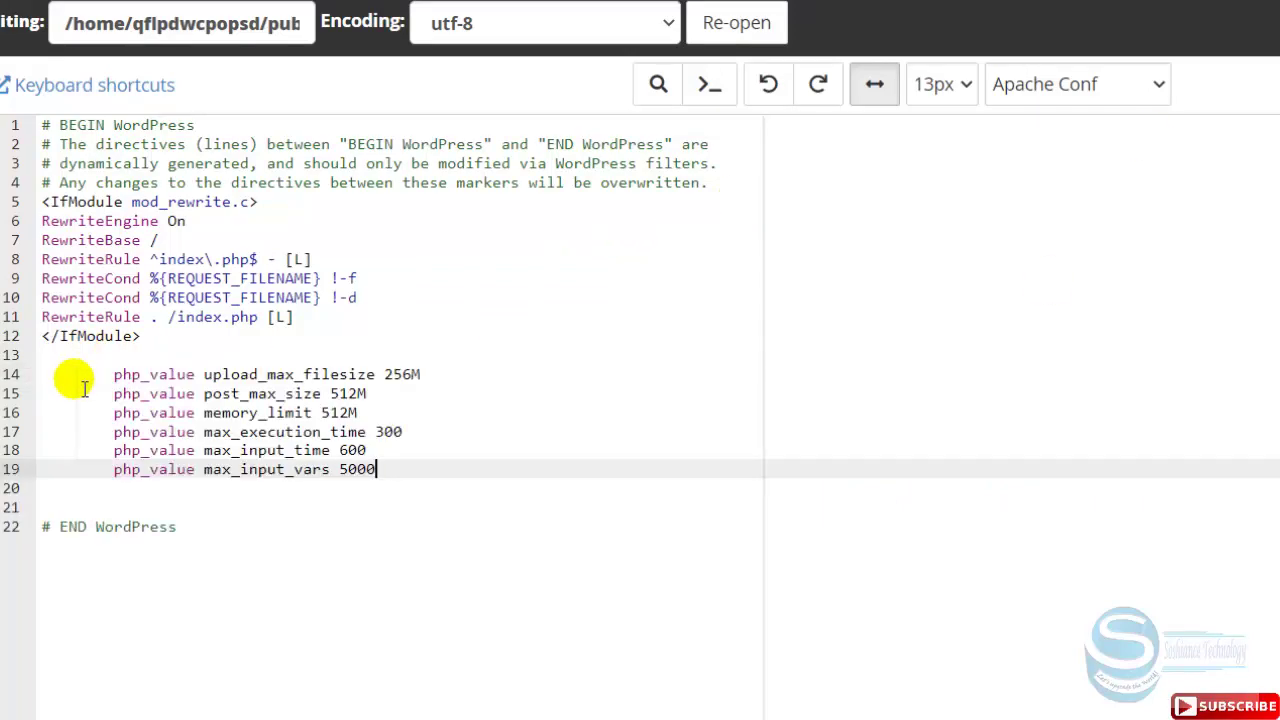
{"action": "left_click", "coordinate": [428, 472]}
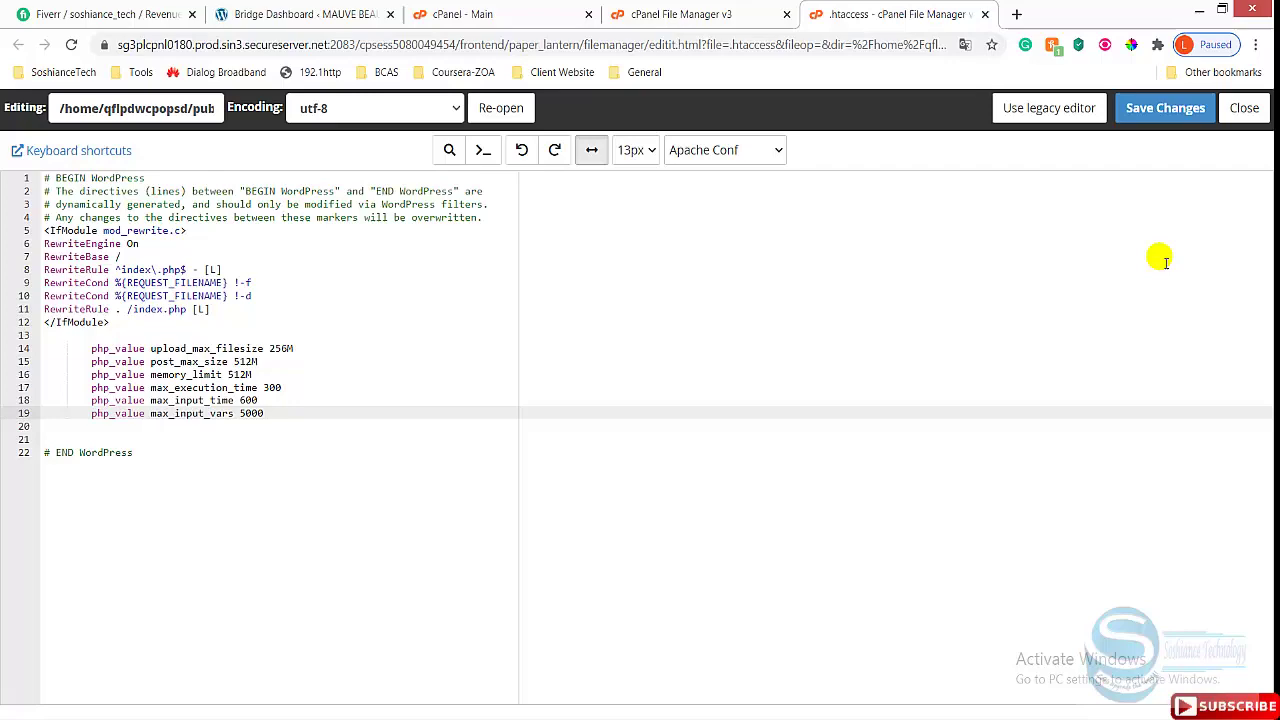
{"action": "left_click", "coordinate": [1165, 108]}
- Reload the Bridge Dashboard page to pick up the new PHP limits
{"action": "left_click", "coordinate": [300, 14]}
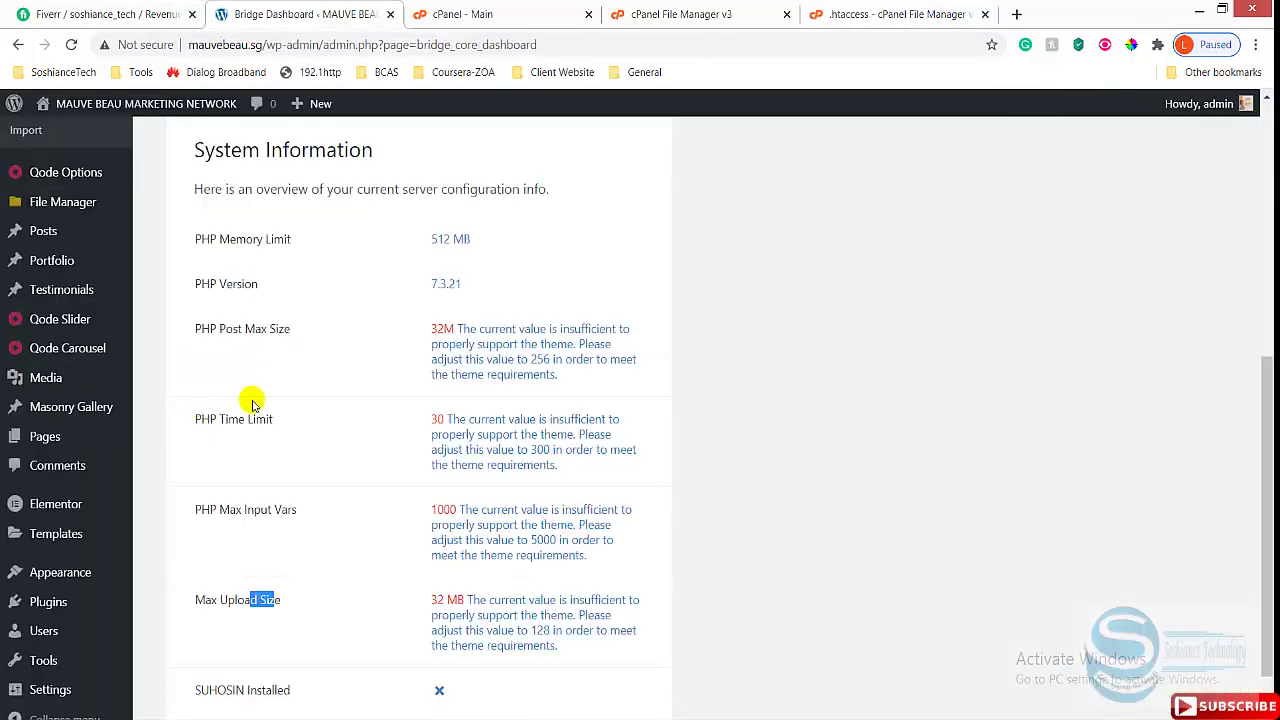
{"action": "scroll", "coordinate": [883, 397], "scroll_direction": "up", "scroll_amount": 4}
{"action": "scroll", "coordinate": [880, 400], "scroll_direction": "down", "scroll_amount": 2}
{"action": "scroll", "coordinate": [878, 404], "scroll_direction": "down", "scroll_amount": 2}
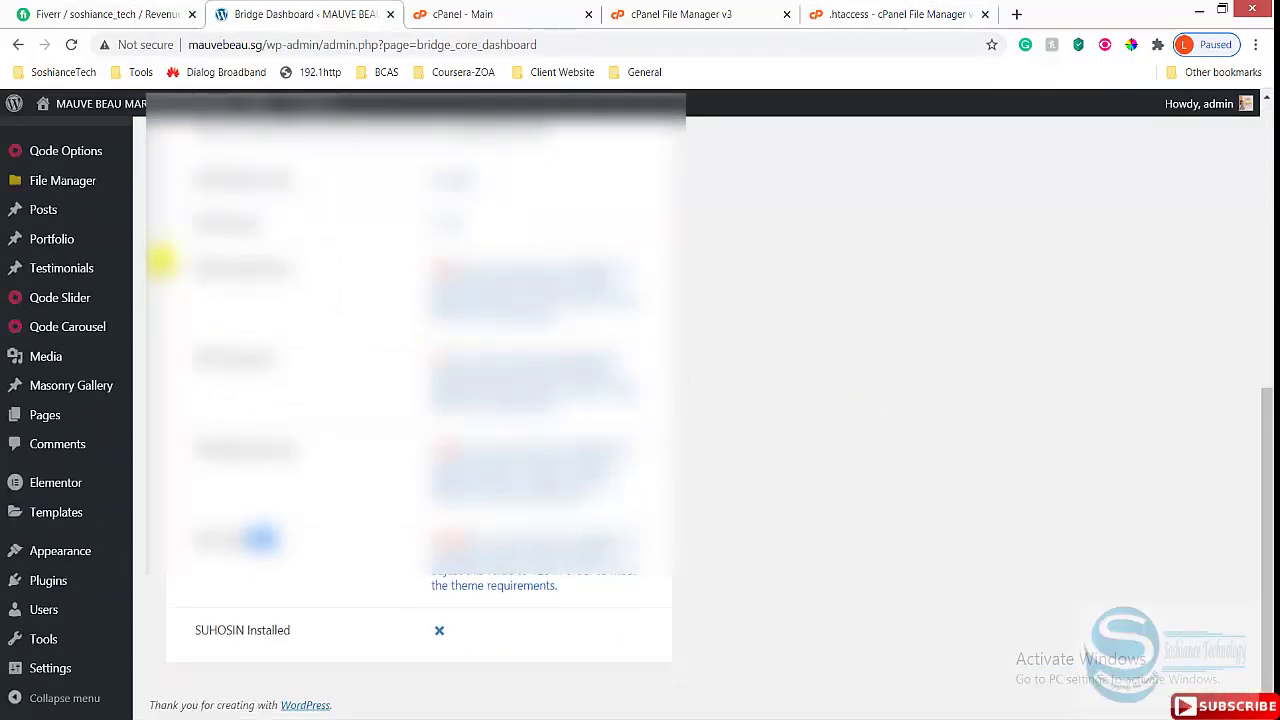
{"action": "scroll", "coordinate": [160, 226], "scroll_direction": "up", "scroll_amount": 1}
{"action": "scroll", "coordinate": [160, 226], "scroll_direction": "up", "scroll_amount": 5}
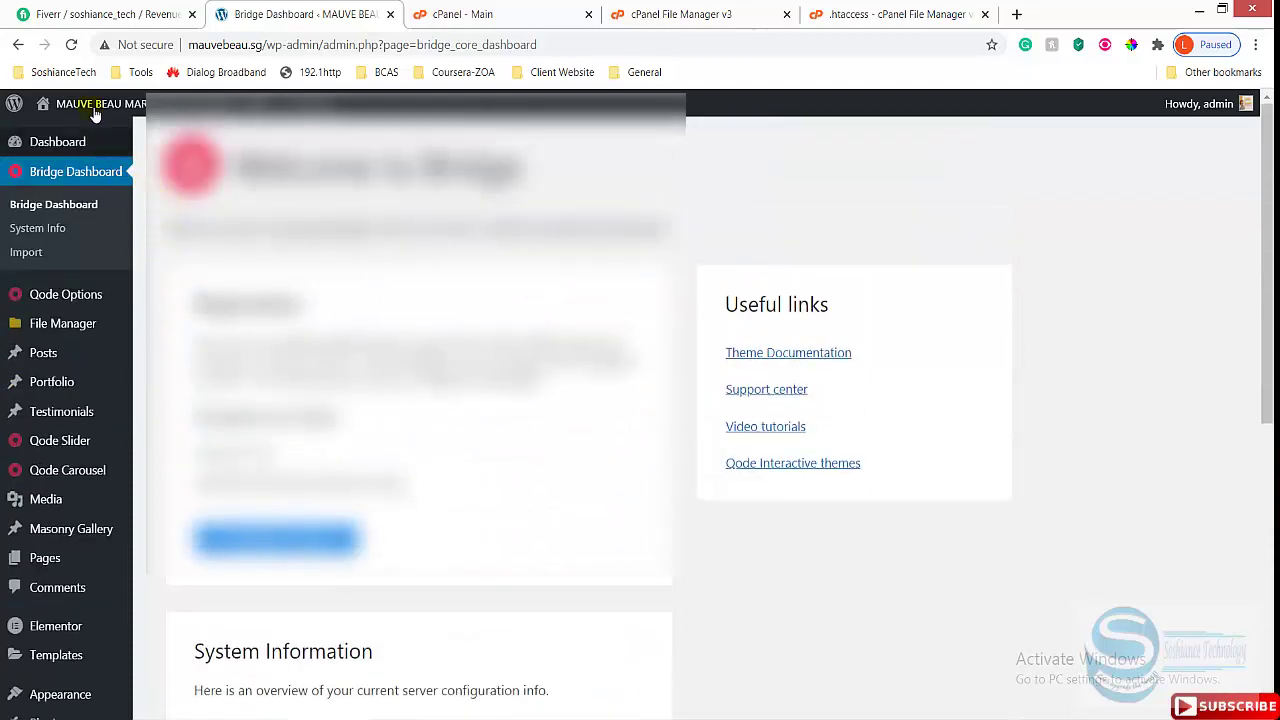
{"action": "left_click", "coordinate": [71, 45]}
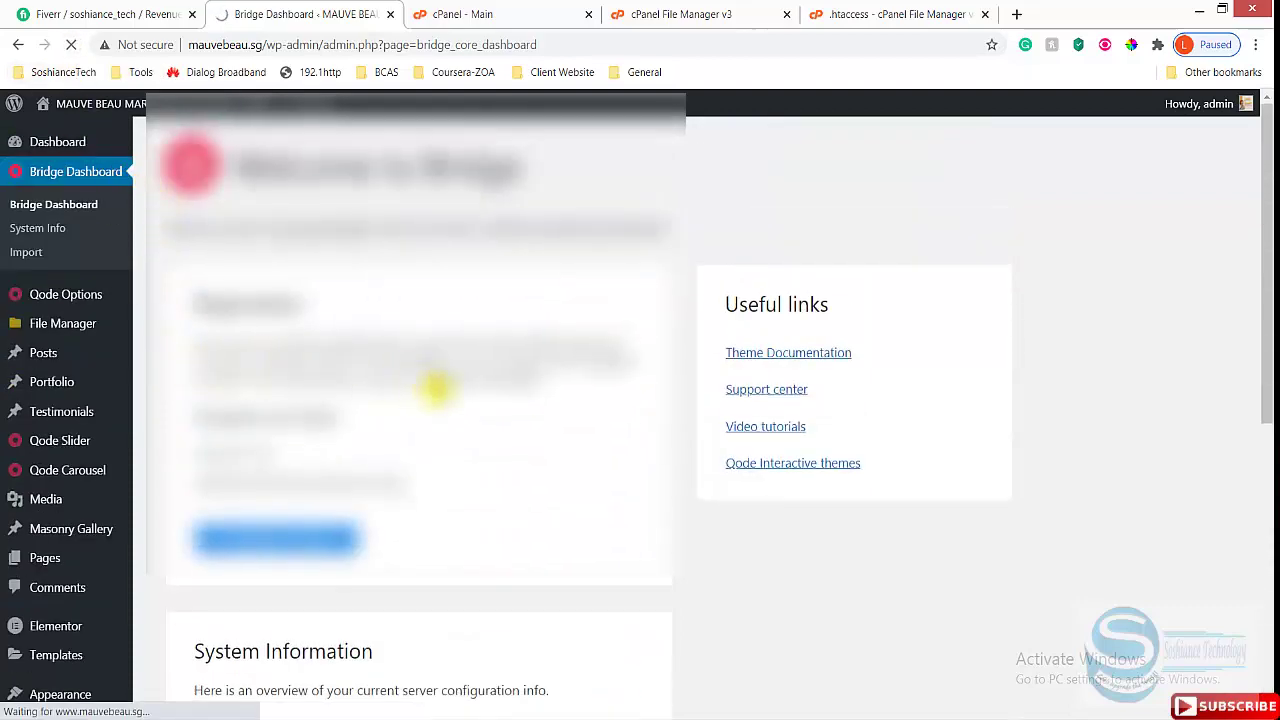
- Highlight the updated System Information values, from post max 512M down to upload 256 MB
{"action": "scroll", "coordinate": [448, 395], "scroll_direction": "down", "scroll_amount": 3}
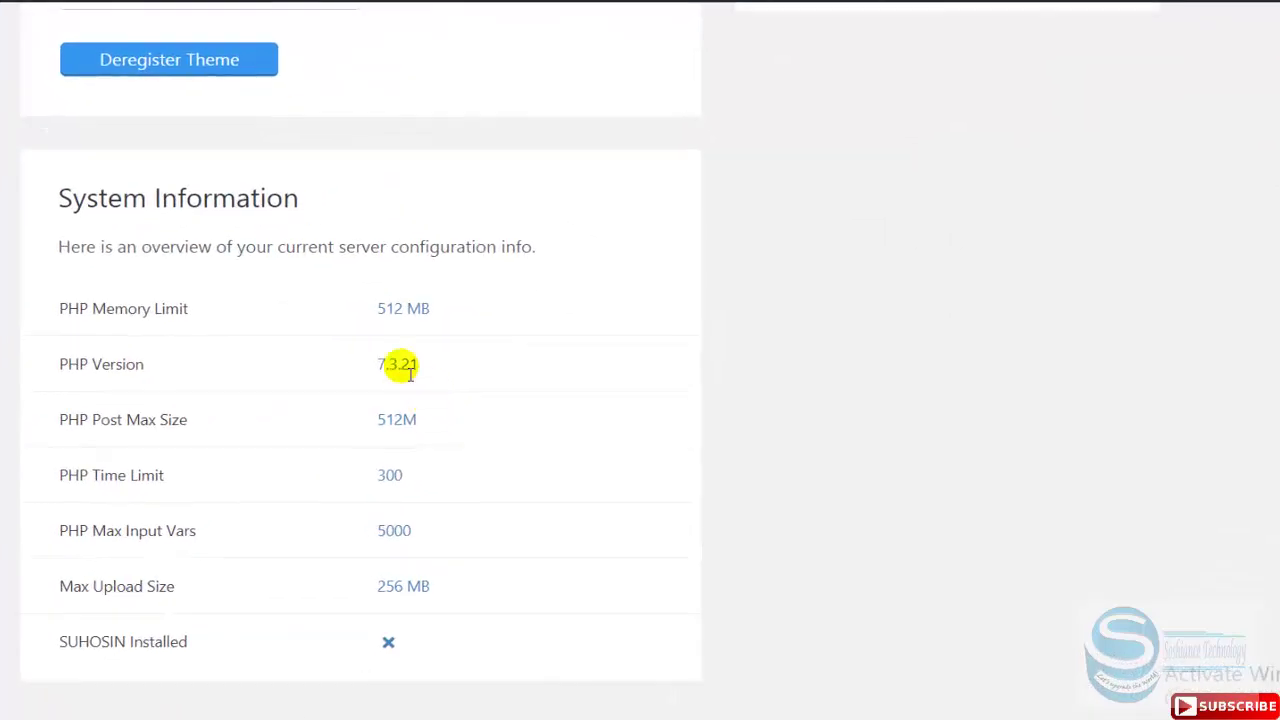
{"action": "mouse_move", "coordinate": [400, 364]}
{"action": "left_mouse_down"}
{"action": "mouse_move", "coordinate": [372, 364]}
{"action": "mouse_move", "coordinate": [408, 440]}
{"action": "mouse_move", "coordinate": [423, 583]}
{"action": "mouse_move", "coordinate": [449, 594]}
{"action": "mouse_move", "coordinate": [397, 590]}
{"action": "mouse_move", "coordinate": [377, 364]}
{"action": "left_mouse_up"}
{"action": "left_click", "coordinate": [450, 598]}
{"action": "left_click", "coordinate": [335, 328]}
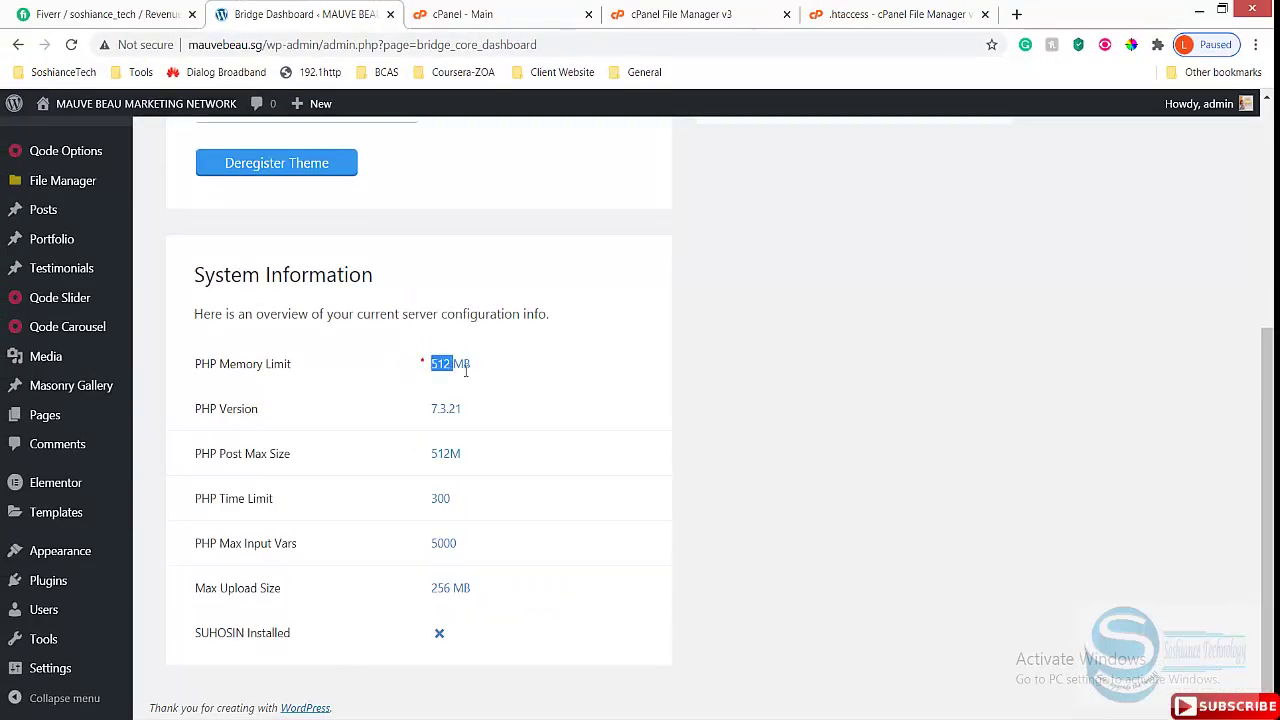
{"action": "left_click_drag", "start_coordinate": [466, 370], "coordinate": [480, 598]}
{"action": "left_click", "coordinate": [510, 601]}
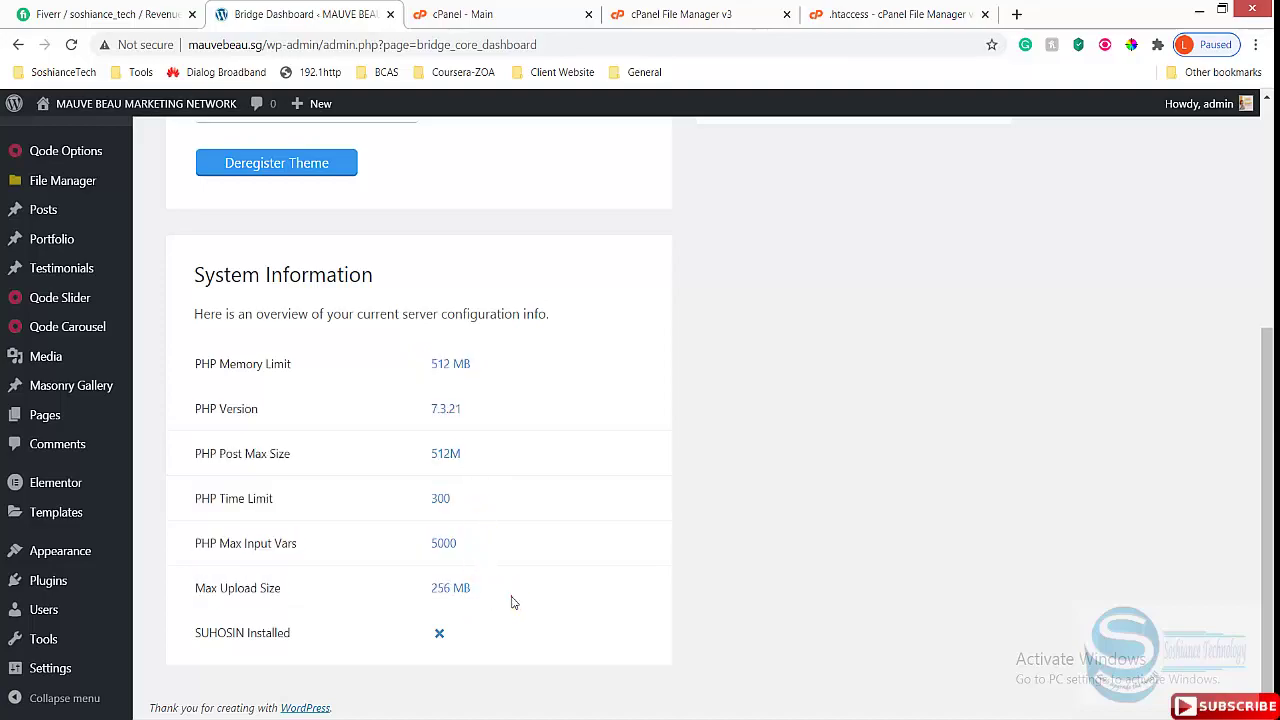